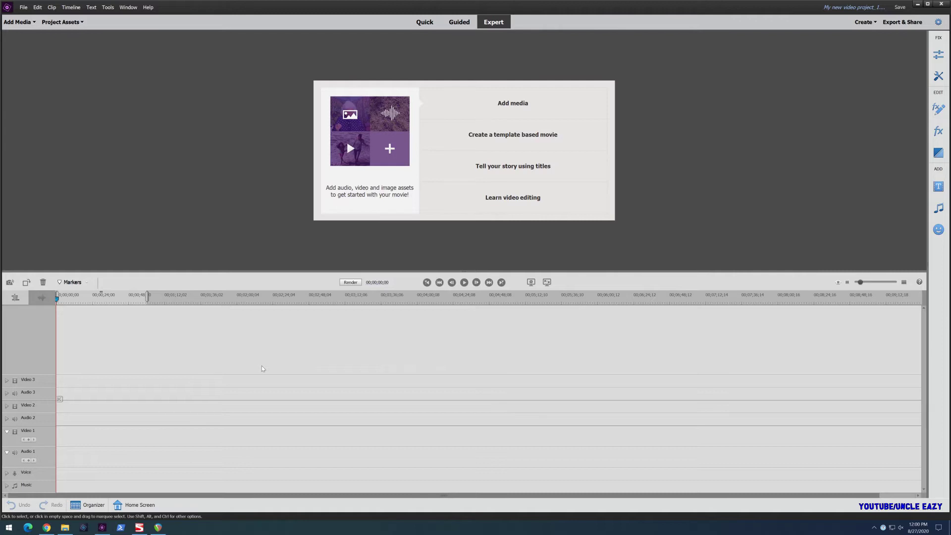
# - Place MVI_5509.MOV, GH010020.MP4 and IMG_1864.MOV from Project Assets on Video 1, 2 and 3
pyautogui.click(62, 22)
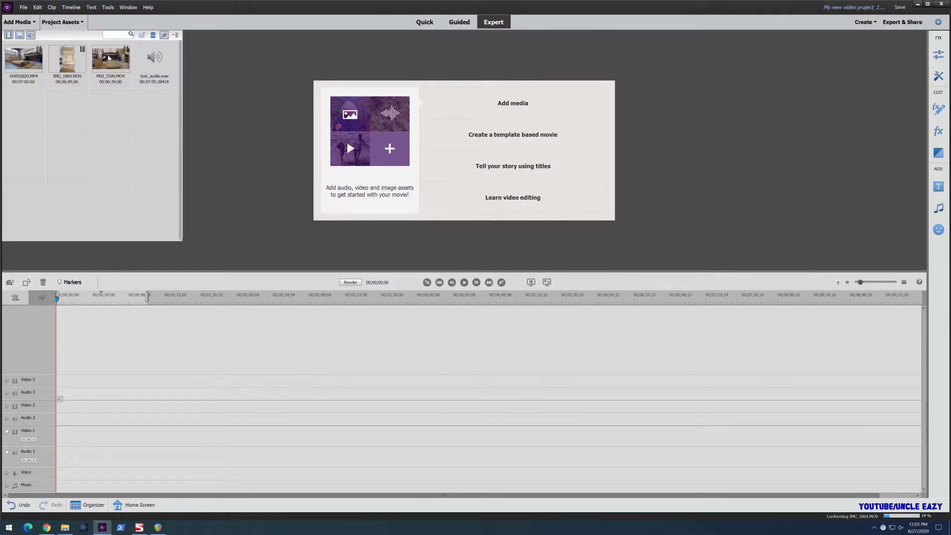
pyautogui.moveTo(109, 58); pyautogui.dragTo(100, 432)
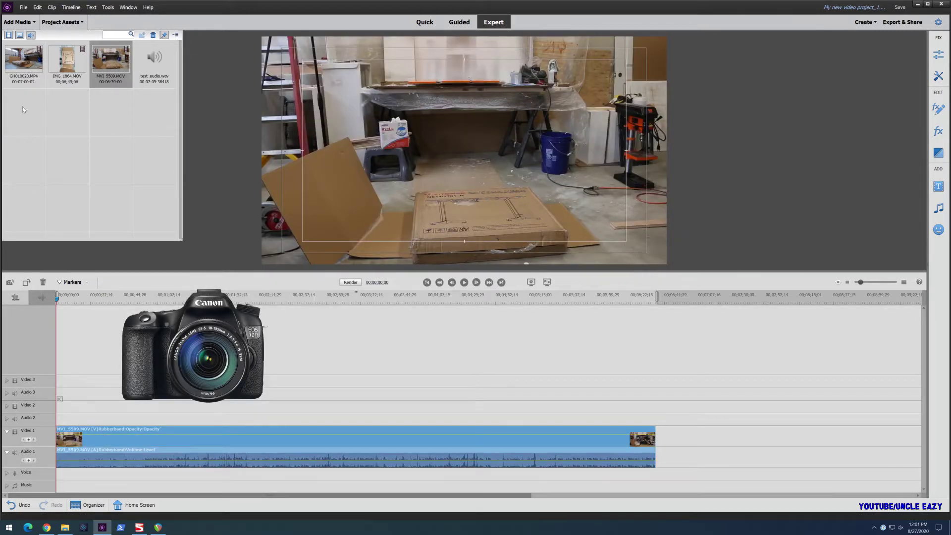
pyautogui.moveTo(31, 57); pyautogui.dragTo(58, 417)
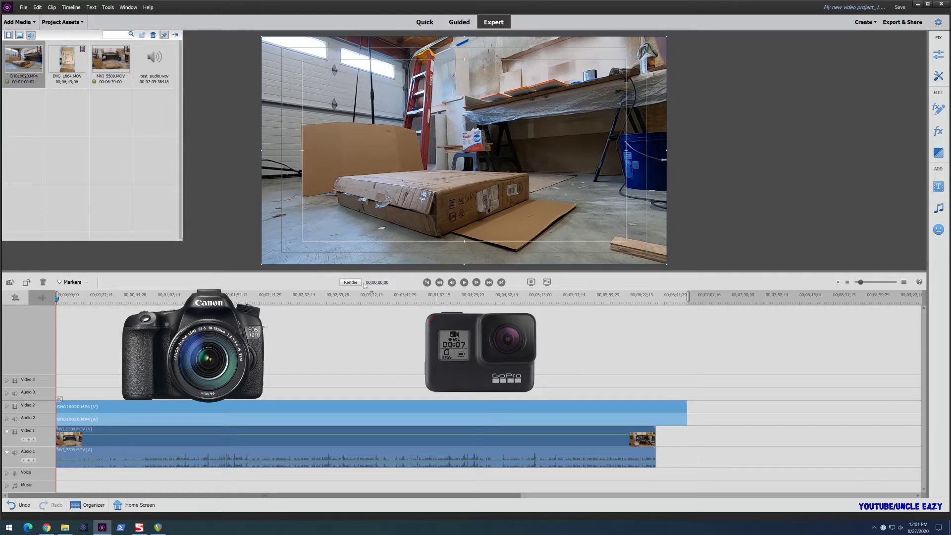
pyautogui.moveTo(71, 63); pyautogui.dragTo(57, 389)
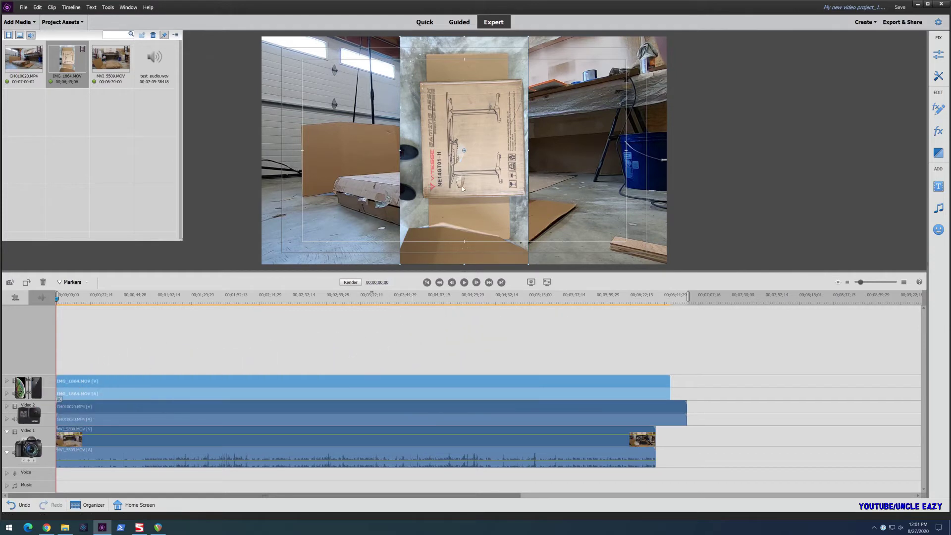
pyautogui.rightClick(173, 382)
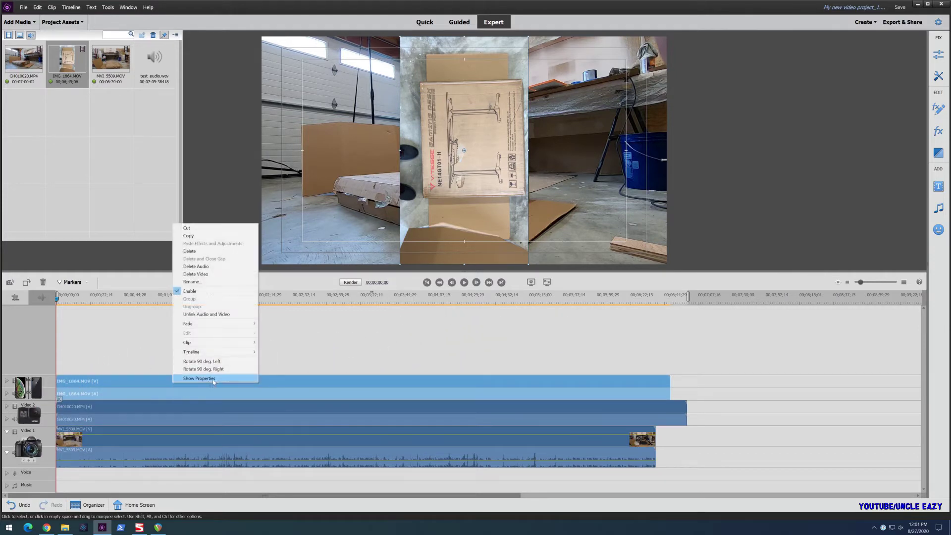
# - Rotate the IMG_1864 clip 90° left and add test_audio.wav to the Voice track
pyautogui.click(214, 361)
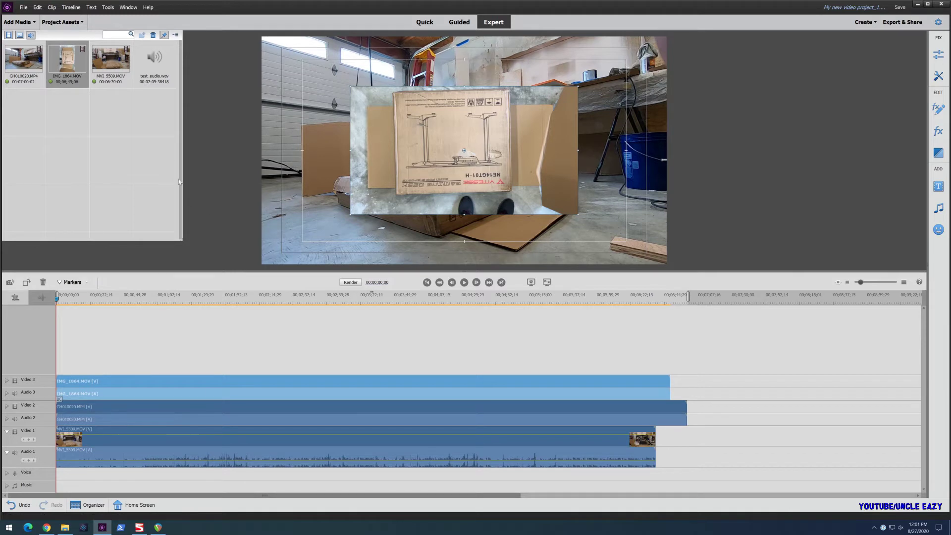
pyautogui.click(154, 62)
pyautogui.moveTo(154, 61); pyautogui.dragTo(23, 391)
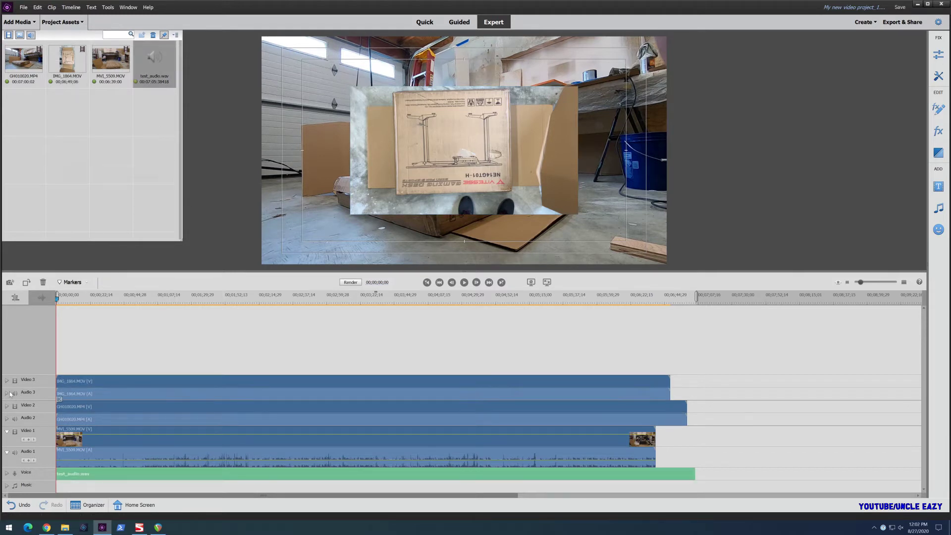
# - Expand Audio 3, Audio 2 and Voice tracks to show their waveforms
pyautogui.click(7, 393)
pyautogui.click(7, 419)
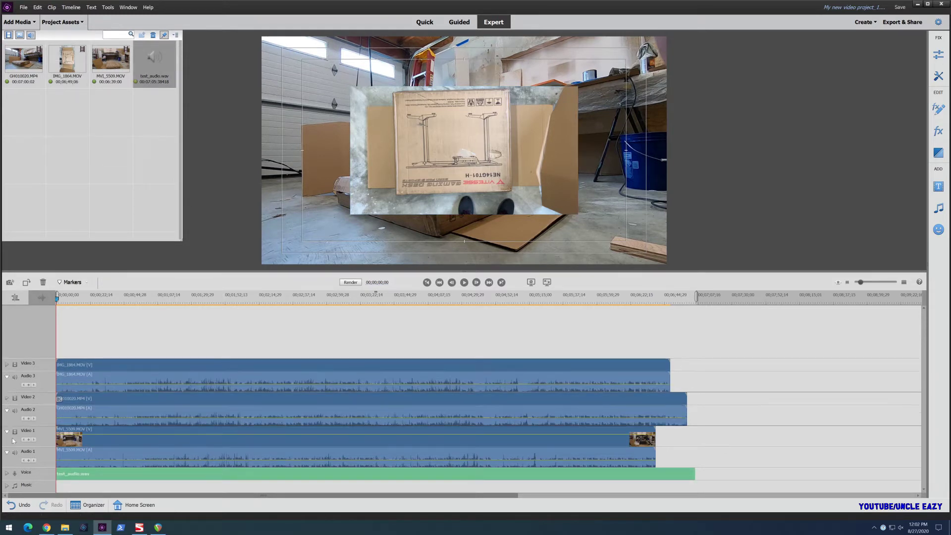
pyautogui.click(7, 474)
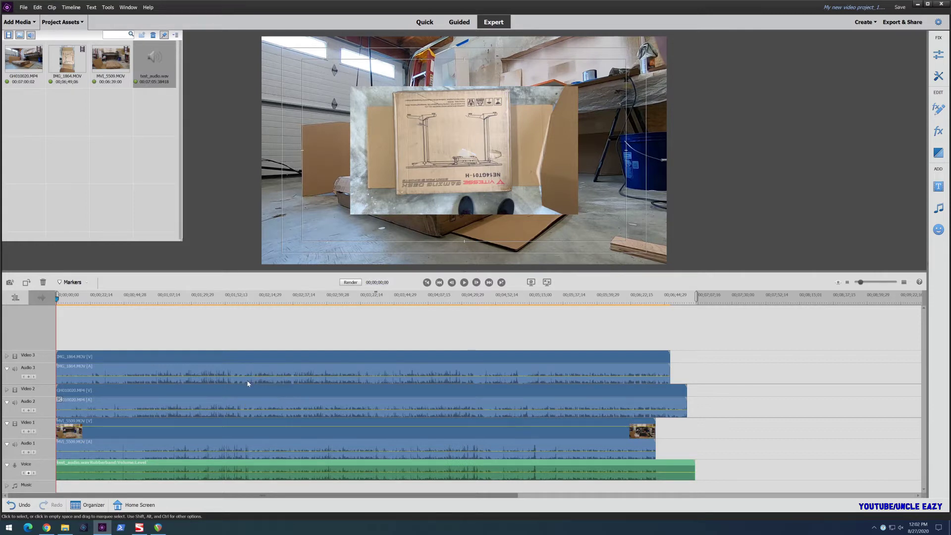
# - Try moving GH010020 onto the first track, undo it, and reselect the IMG_1864 clip
pyautogui.click(496, 171)
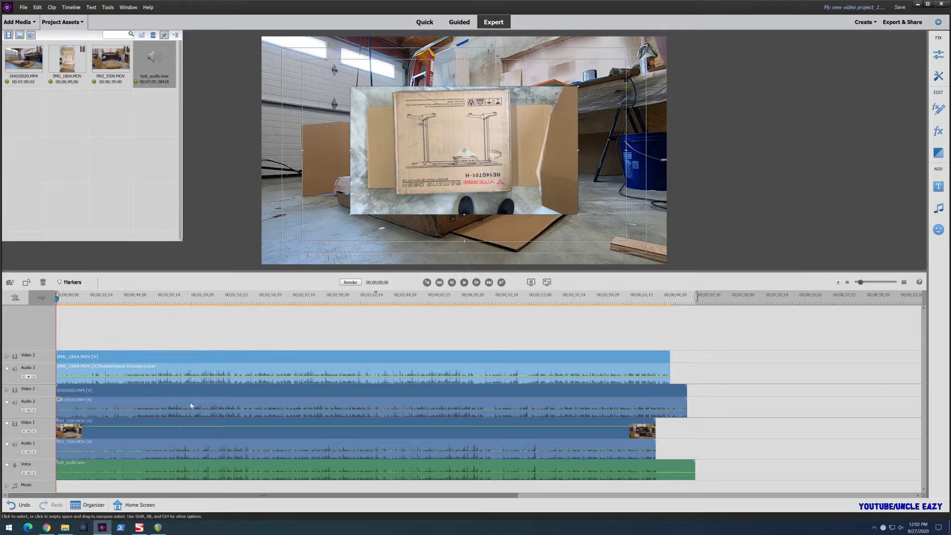
pyautogui.moveTo(191, 406); pyautogui.dragTo(195, 456)
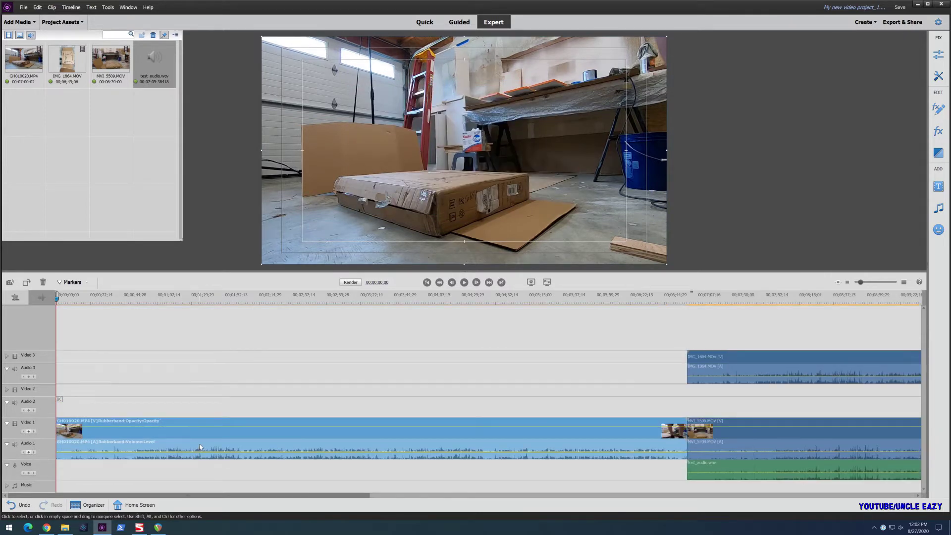
pyautogui.hotkey('ctrl', 'z')
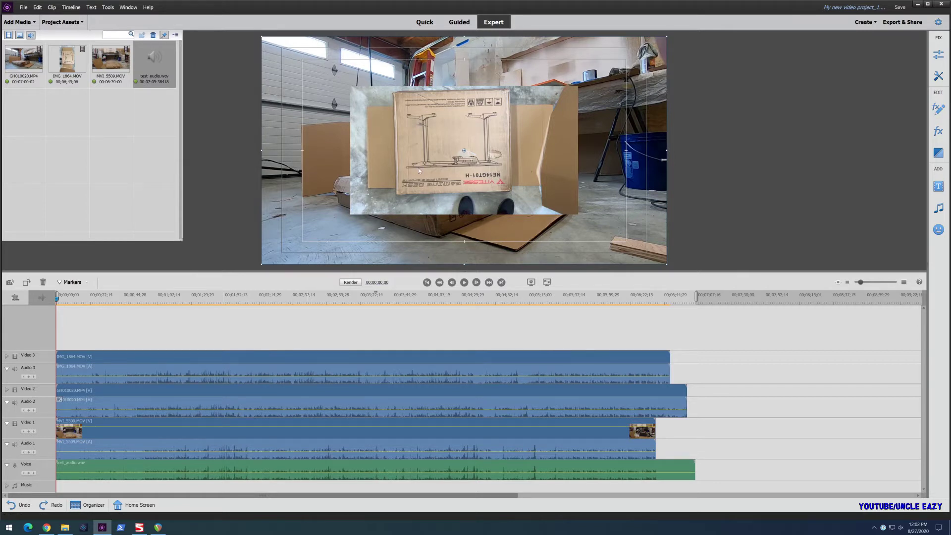
pyautogui.click(113, 363)
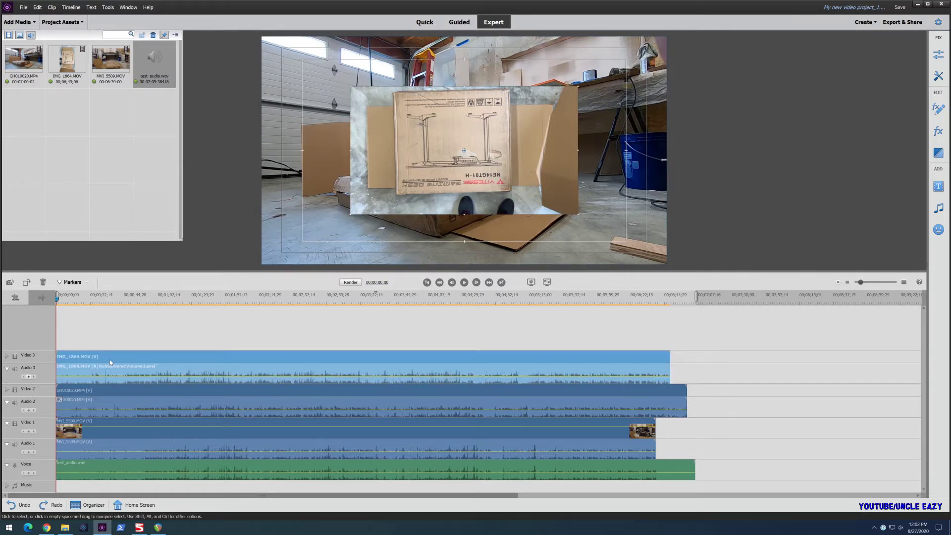
# - Rename Video 3 to 'iPhone' and shrink its picture into the upper right
pyautogui.rightClick(31, 357)
pyautogui.click(34, 360)
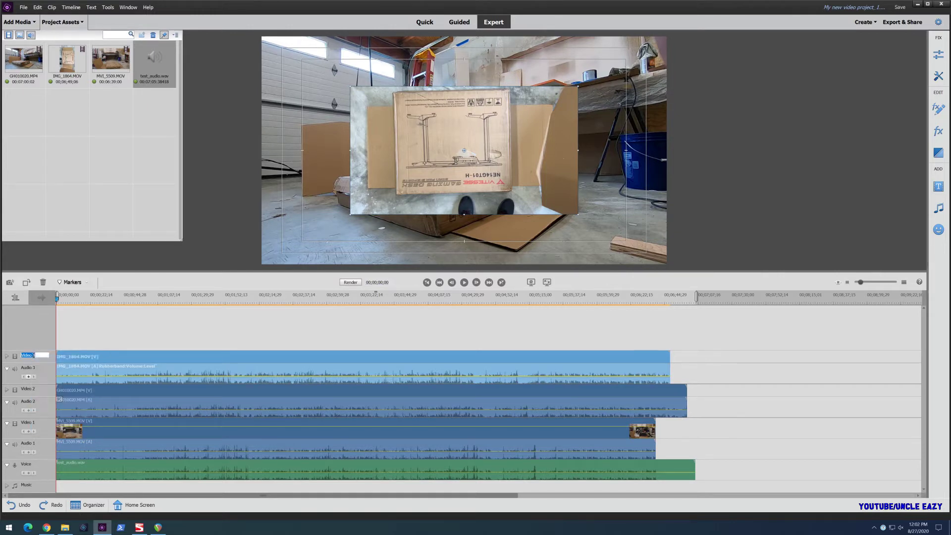
pyautogui.press('BackSpace')
pyautogui.write('iPhone')
pyautogui.press('Return')
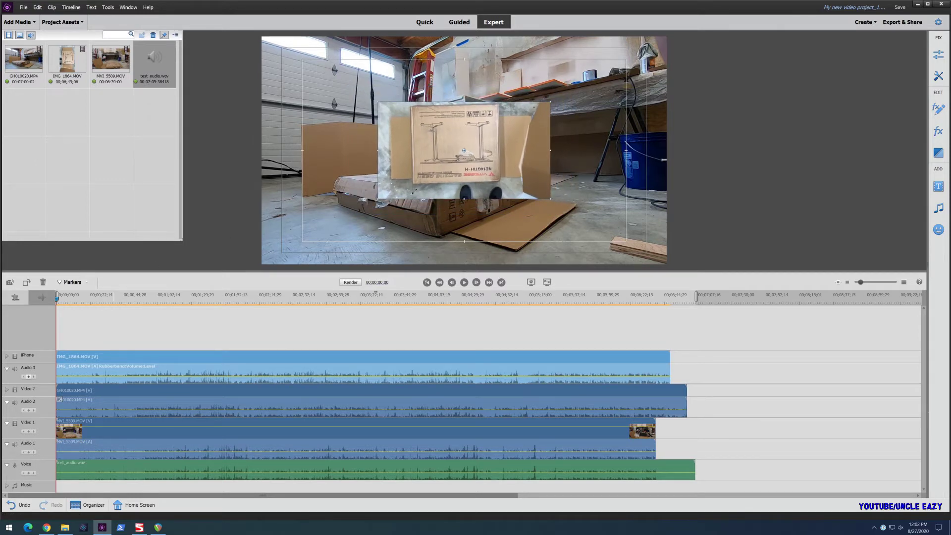
pyautogui.moveTo(418, 164); pyautogui.dragTo(512, 129)
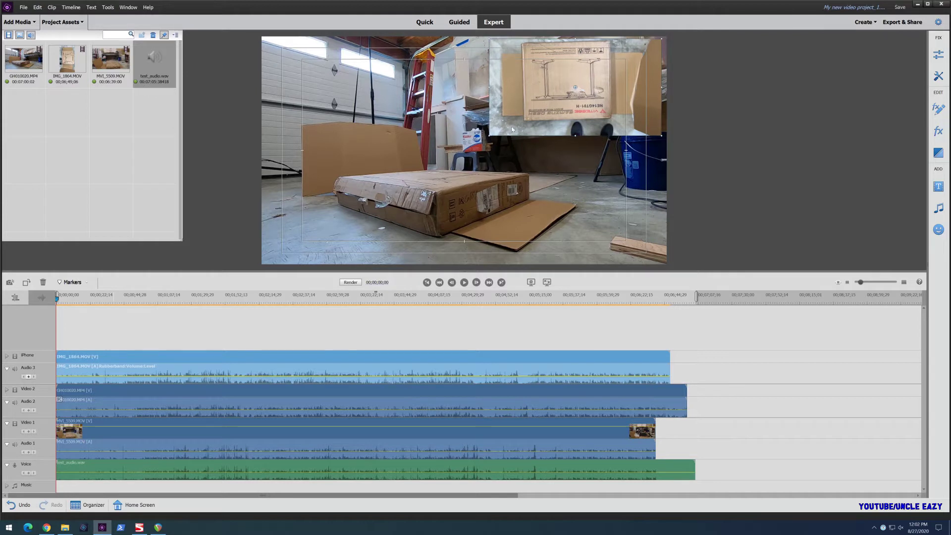
# - Rename Video 2 to 'GoPro' and shrink its picture into the upper left
pyautogui.click(123, 393)
pyautogui.rightClick(35, 389)
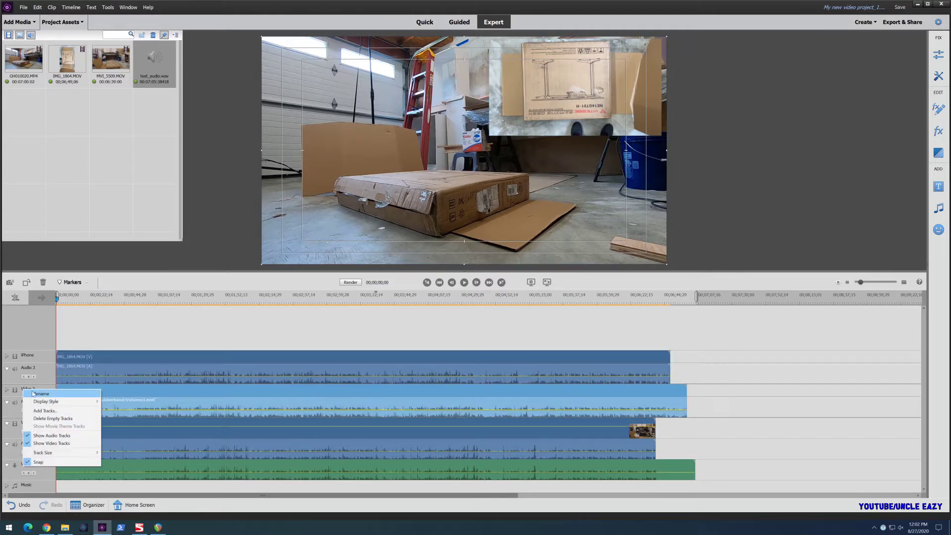
pyautogui.click(37, 395)
pyautogui.write('GoPro')
pyautogui.press('Return')
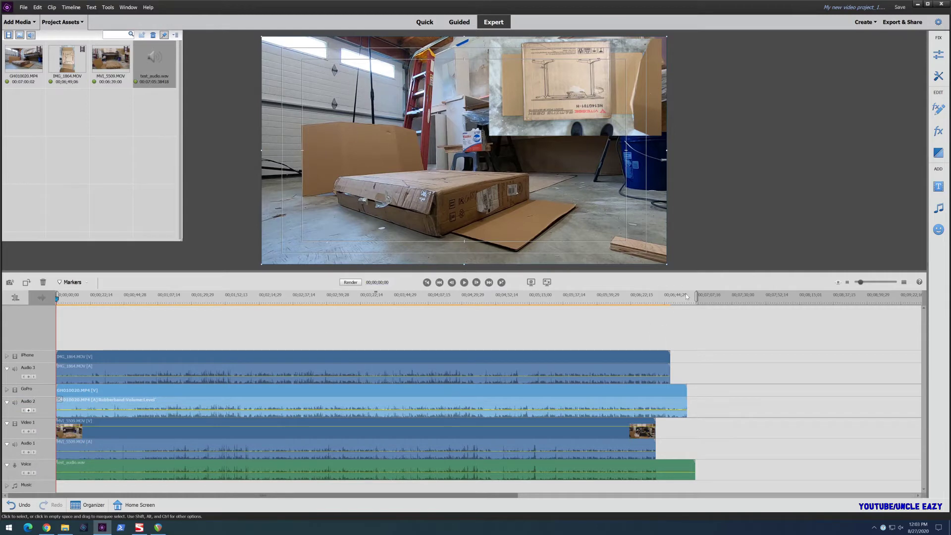
pyautogui.moveTo(667, 264); pyautogui.dragTo(561, 205)
pyautogui.moveTo(503, 187); pyautogui.dragTo(402, 131)
# - Rename Video 1 to 'Canon' and start shrinking its picture to quarter size
pyautogui.click(277, 431)
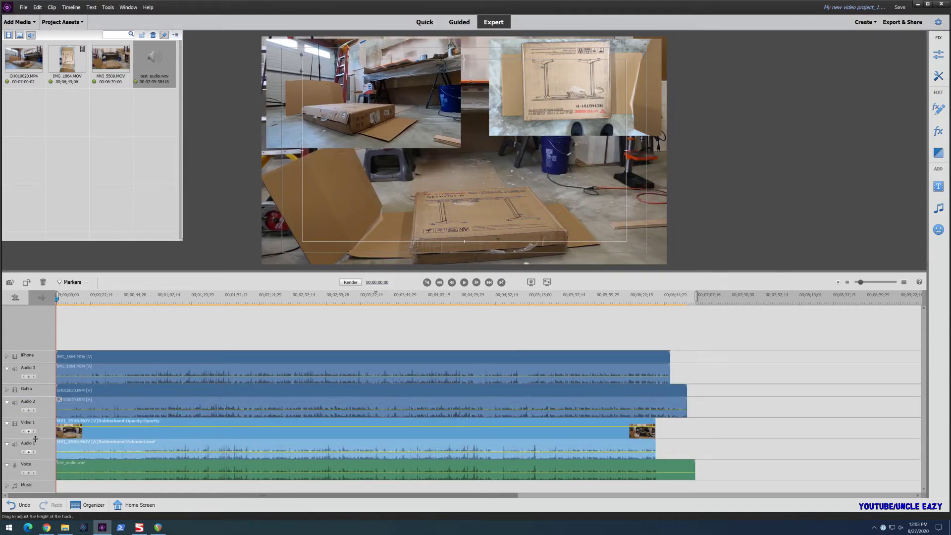
pyautogui.rightClick(25, 424)
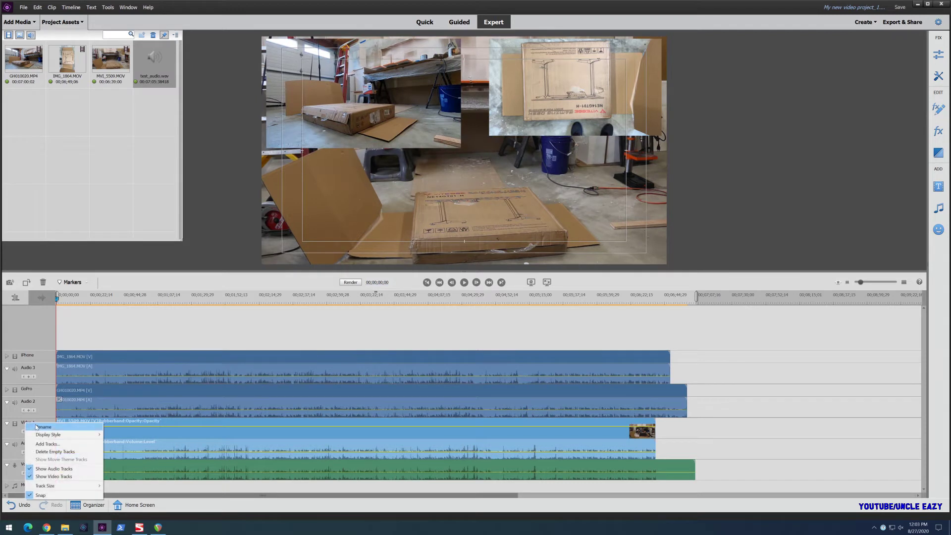
pyautogui.click(35, 429)
pyautogui.write('Canon')
pyautogui.press('Return')
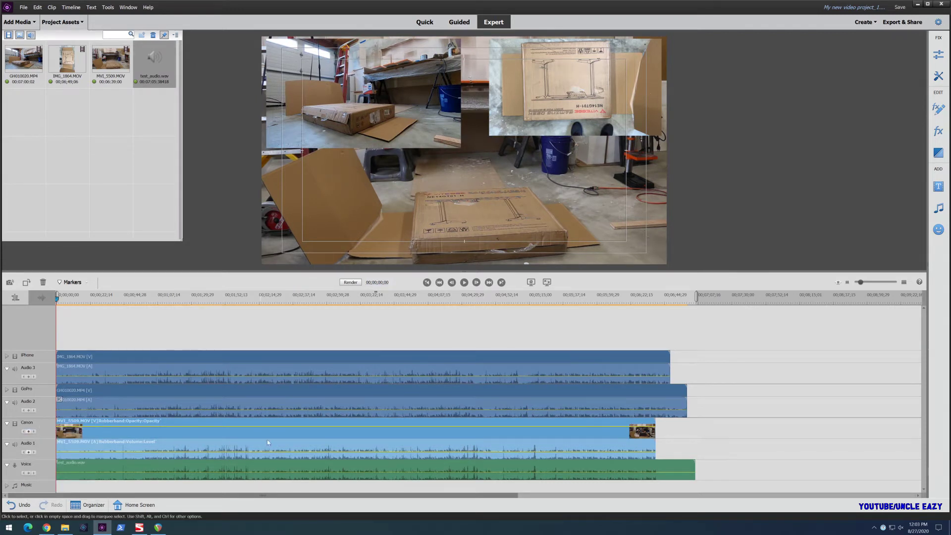
pyautogui.moveTo(667, 264); pyautogui.dragTo(400, 238)
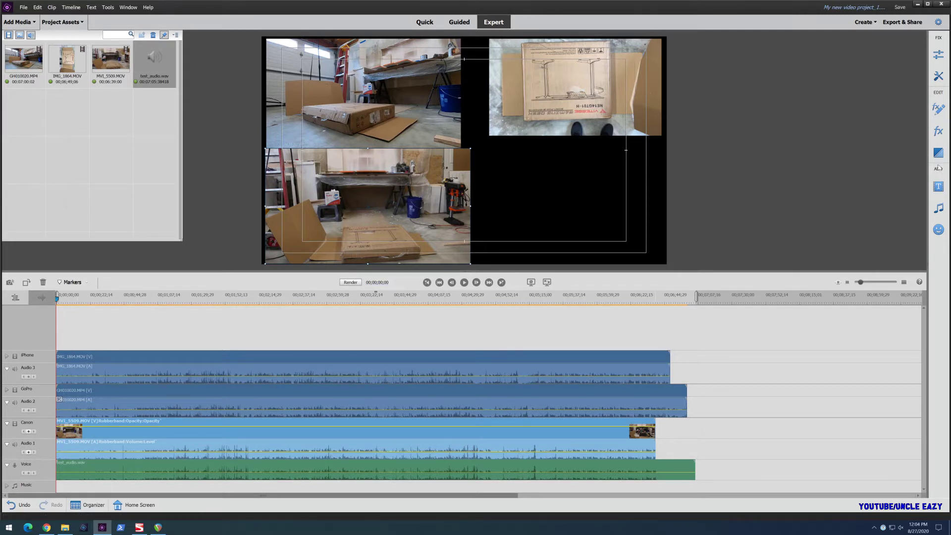
# - Move the playhead to 00;00;43;15, where the sync slate appears, and clear the clip selection
pyautogui.click(119, 395)
pyautogui.click(120, 298)
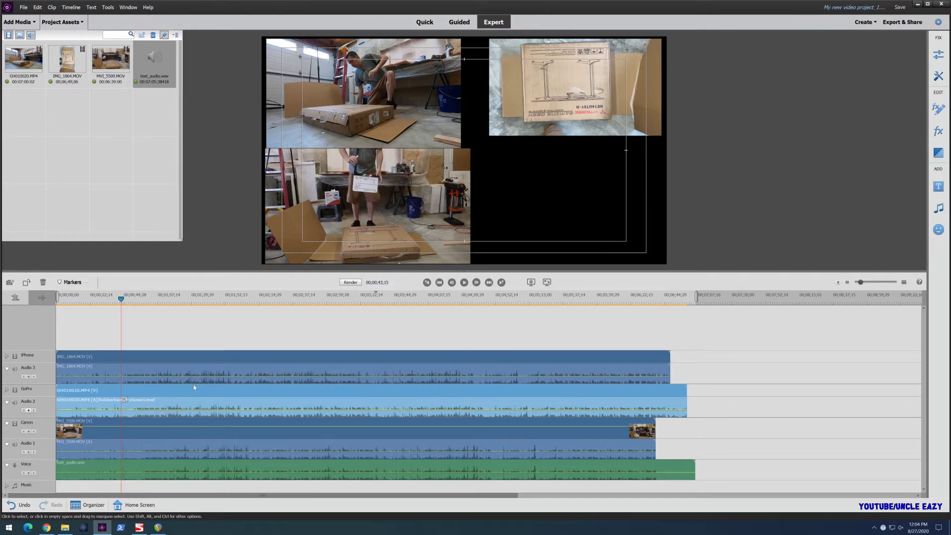
pyautogui.click(158, 337)
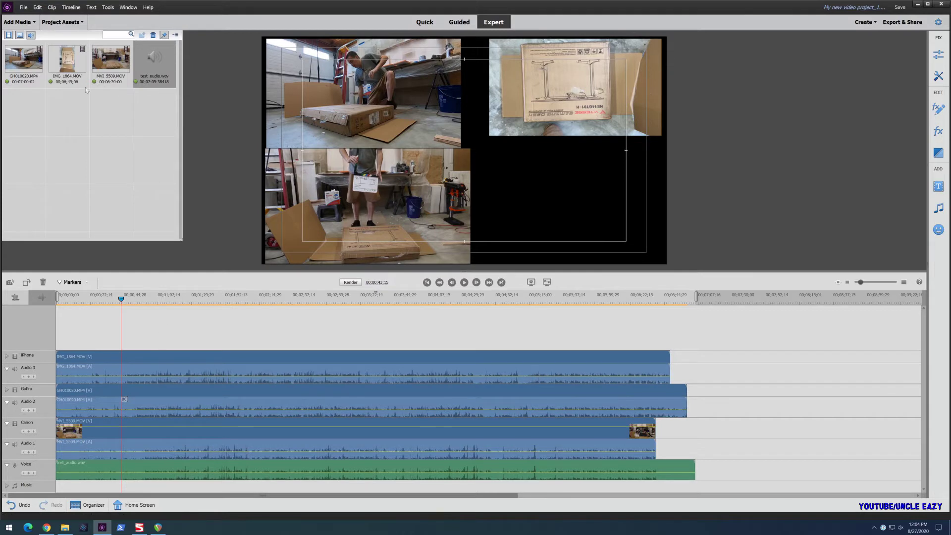
pyautogui.click(91, 7)
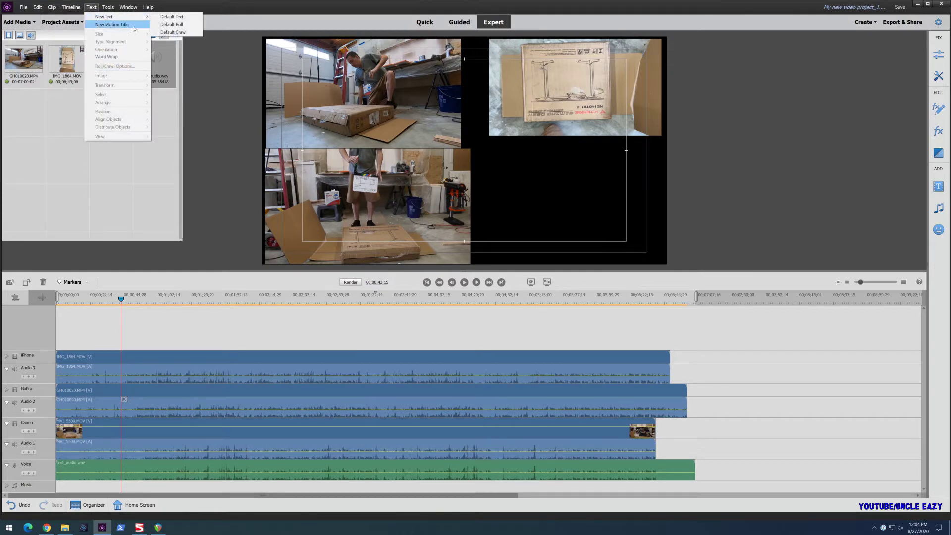
# - Add a 'GoPro' title, extend it across the timeline, and place it on the top-left view
pyautogui.moveTo(132, 17)
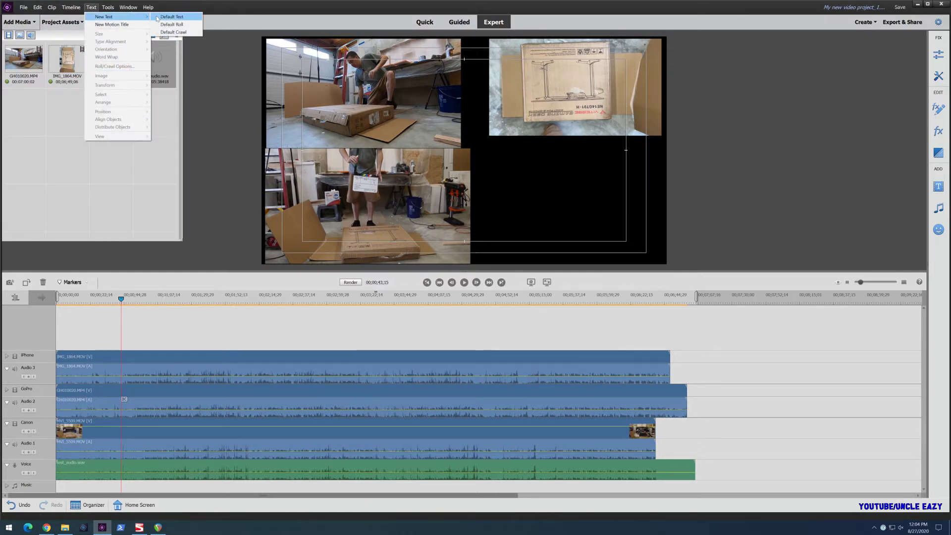
pyautogui.click(172, 16)
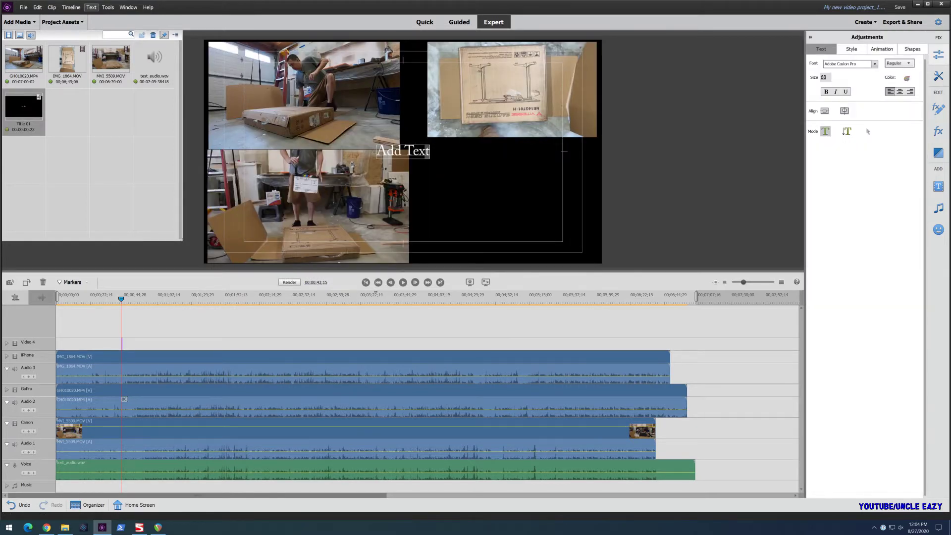
pyautogui.moveTo(429, 151); pyautogui.dragTo(374, 151)
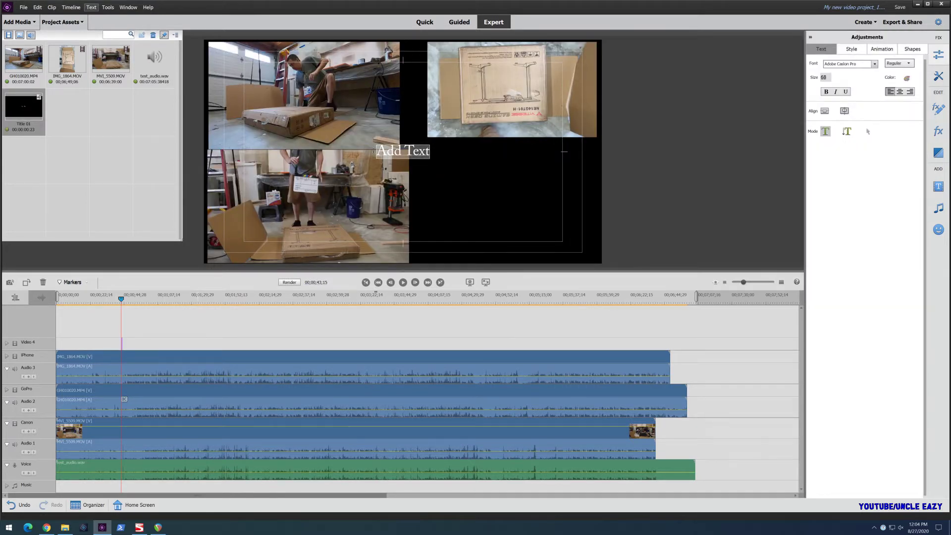
pyautogui.write('GoPro')
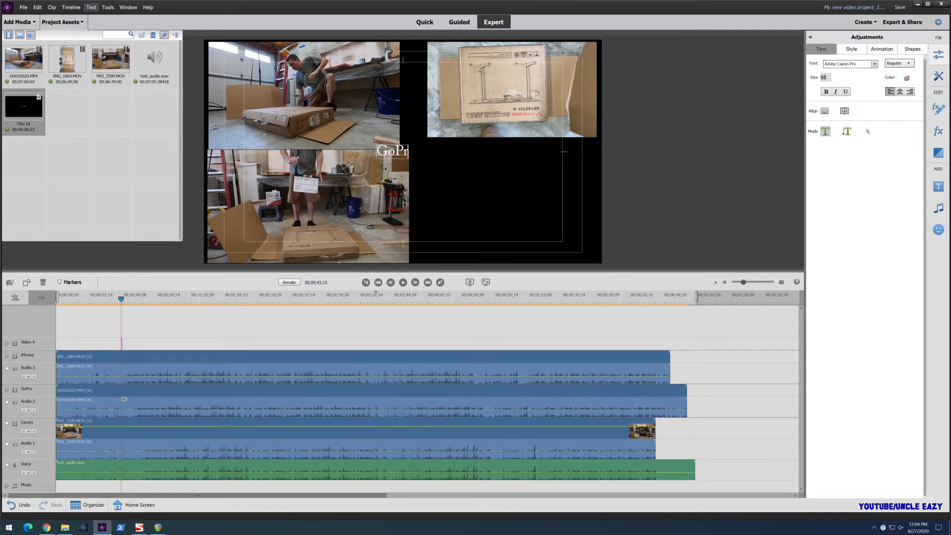
pyautogui.click(122, 343)
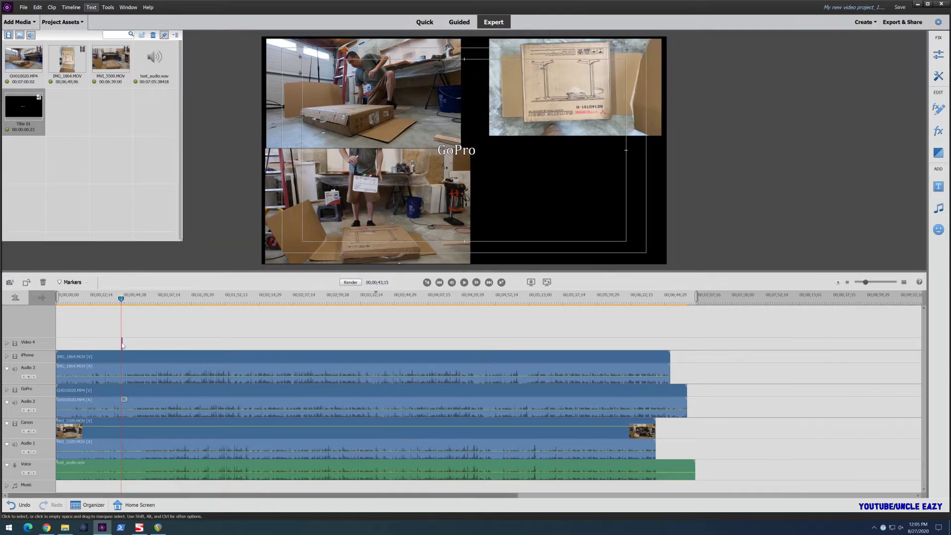
pyautogui.moveTo(123, 342); pyautogui.dragTo(668, 344)
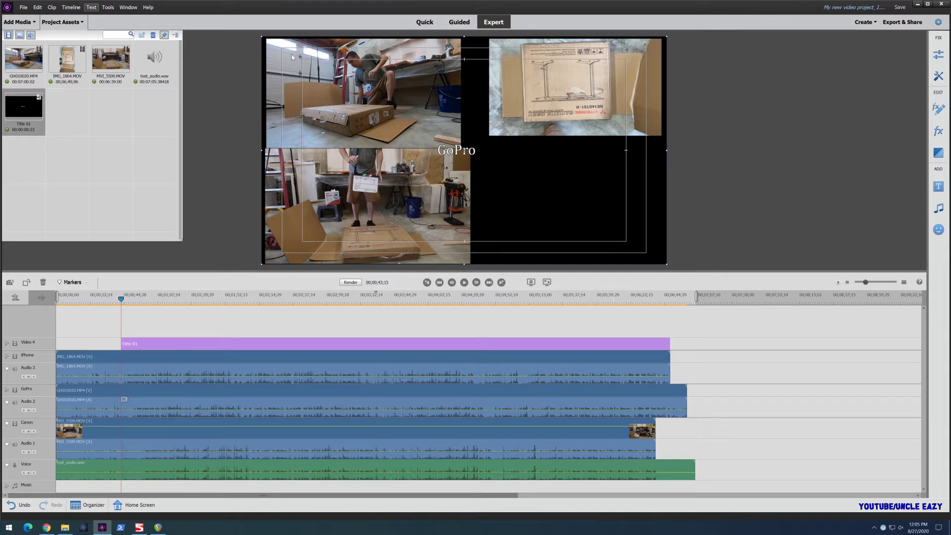
pyautogui.moveTo(426, 148); pyautogui.dragTo(278, 52)
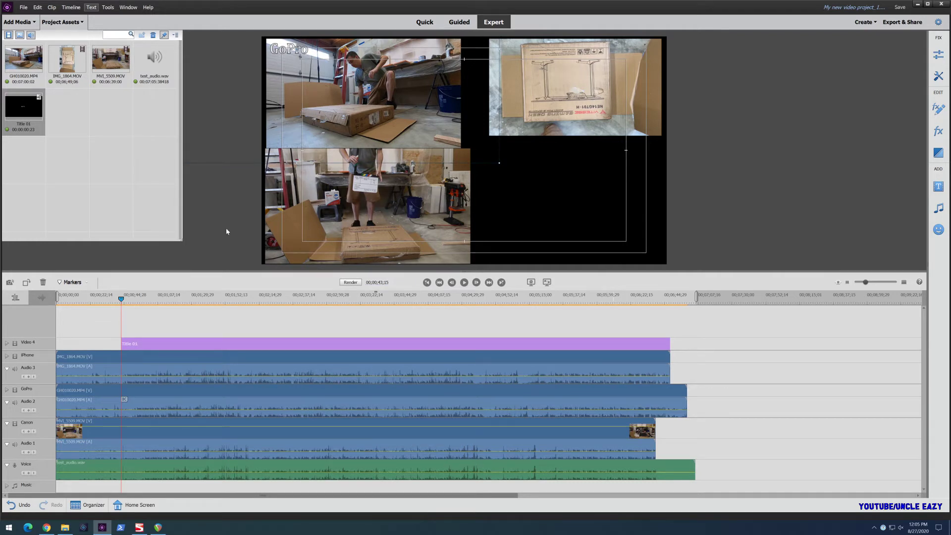
# - Add a default-text Canon title, extend it across the timeline, and place it bottom-left
pyautogui.click(91, 7)
pyautogui.moveTo(114, 17)
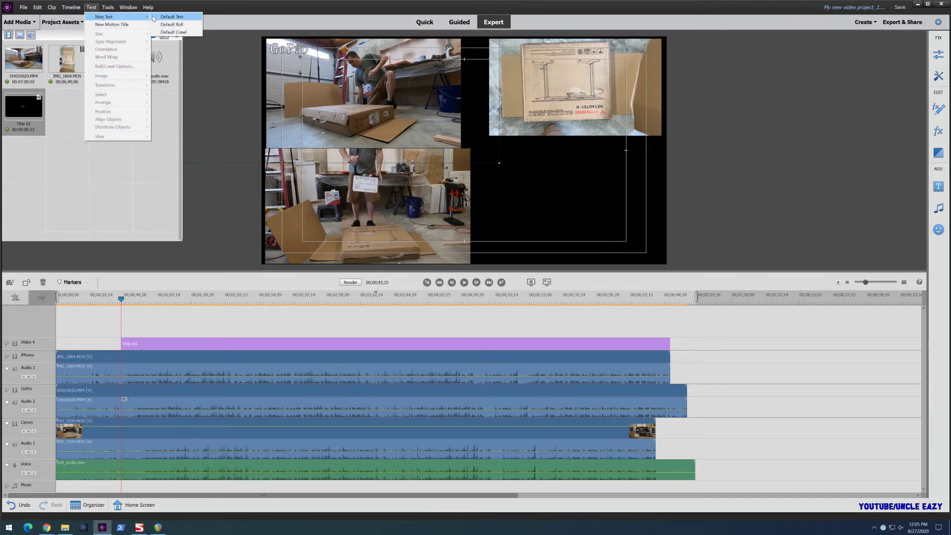
pyautogui.click(170, 16)
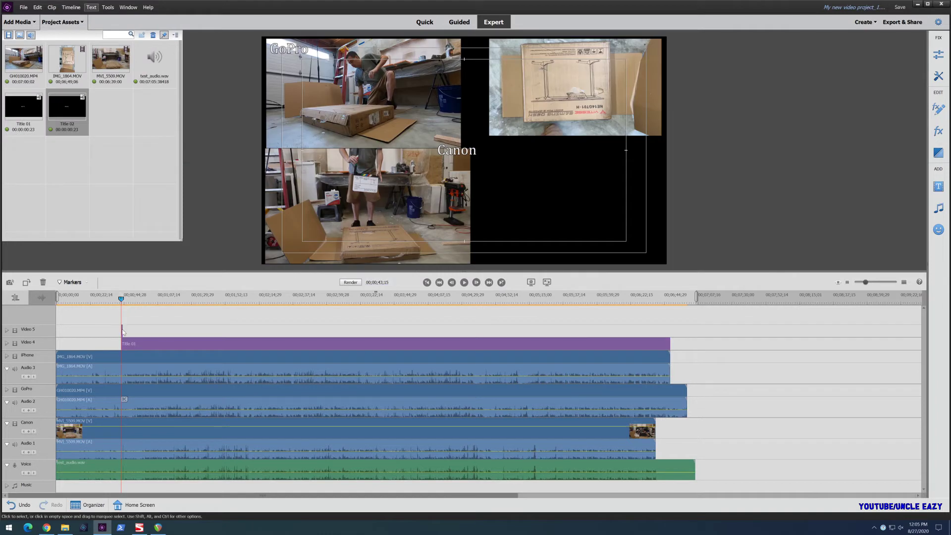
pyautogui.moveTo(123, 331); pyautogui.dragTo(374, 345)
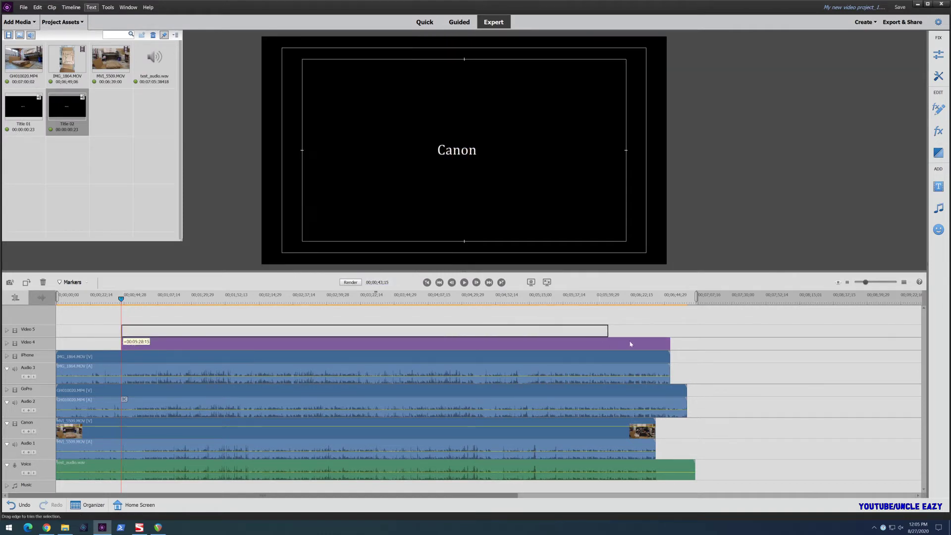
pyautogui.moveTo(630, 343); pyautogui.dragTo(669, 342)
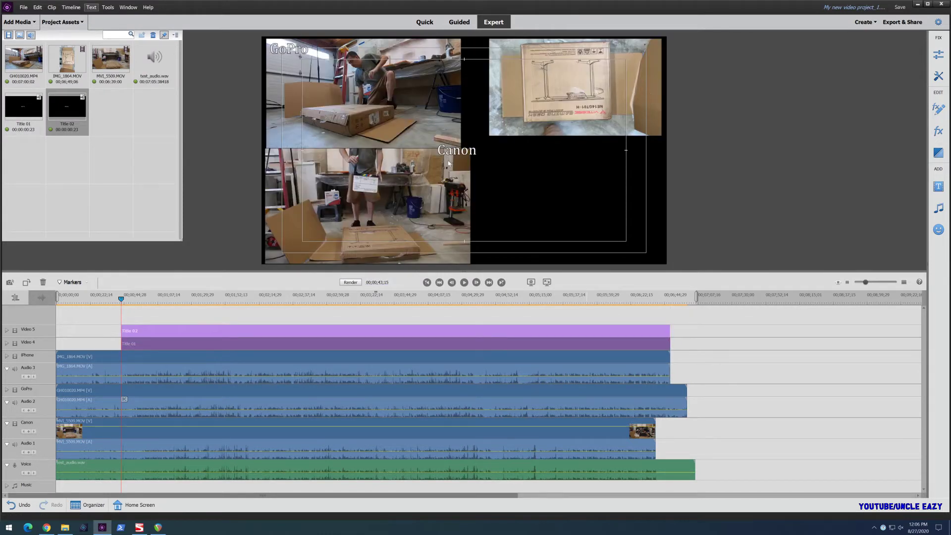
pyautogui.click(421, 171)
pyautogui.moveTo(456, 154); pyautogui.dragTo(290, 254)
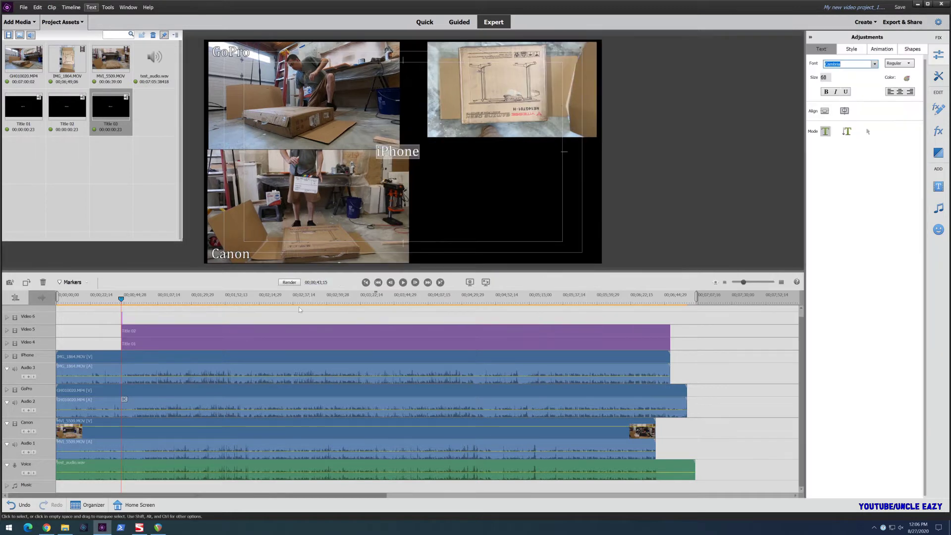
# - Add an iPhone title, extend it across the timeline, and move it over the top-right footage
pyautogui.click(219, 308)
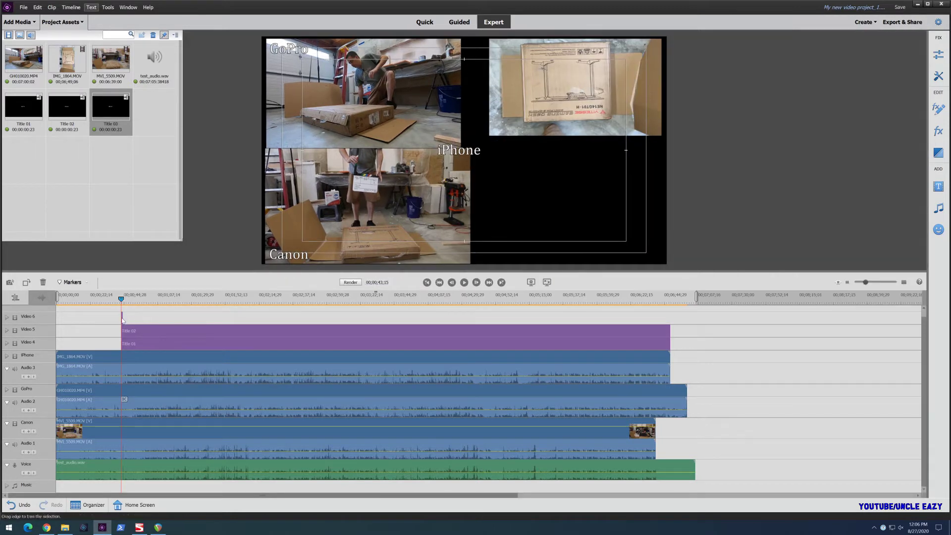
pyautogui.moveTo(123, 321); pyautogui.dragTo(671, 325)
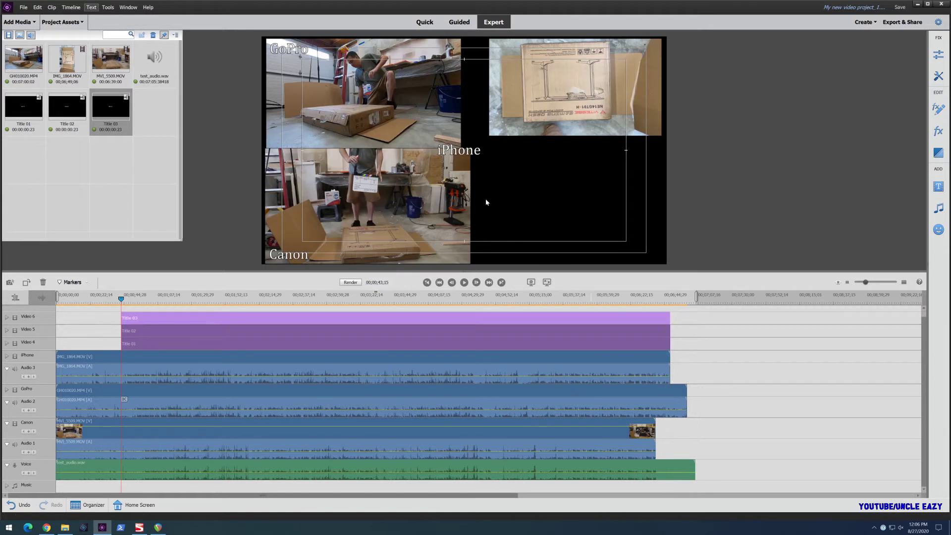
pyautogui.moveTo(462, 154); pyautogui.dragTo(637, 53)
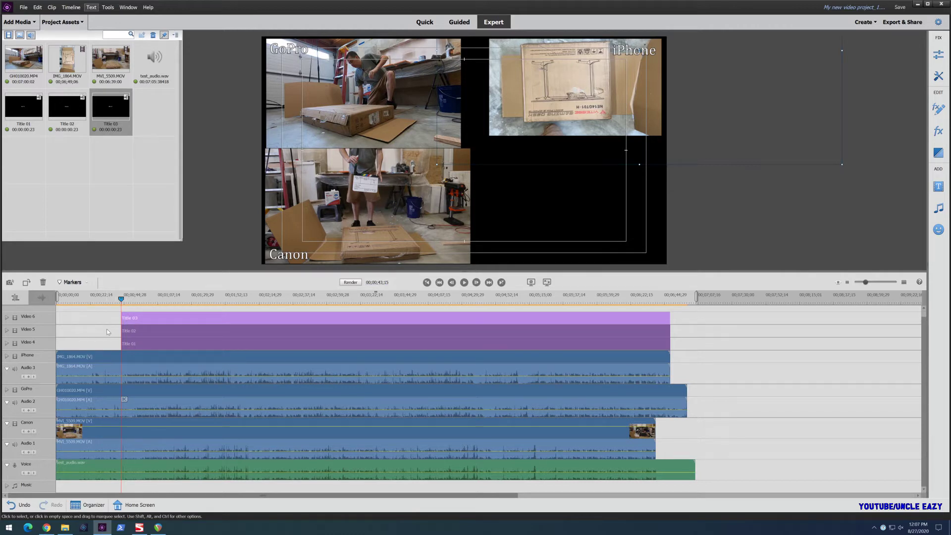
# - Return the playhead to the start and play the edit
pyautogui.moveTo(121, 298); pyautogui.dragTo(56, 307)
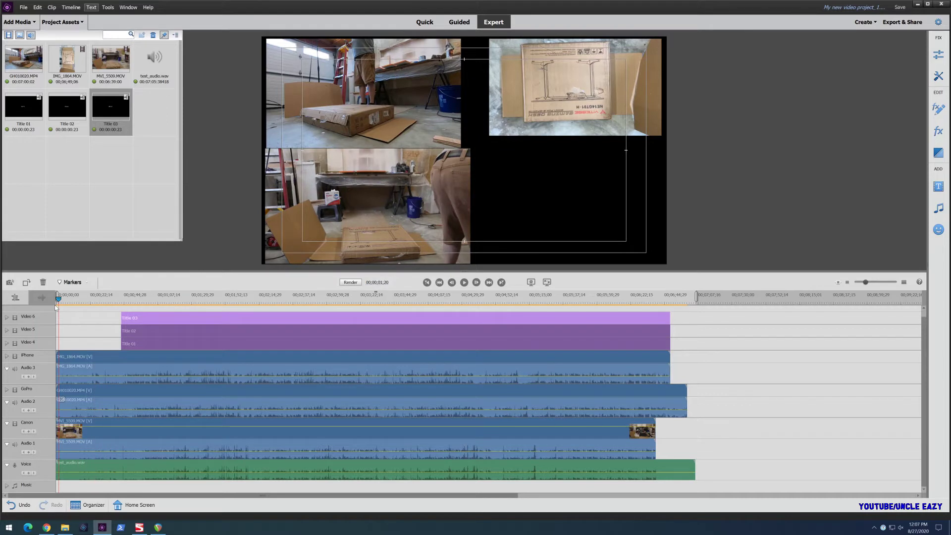
pyautogui.press('space')
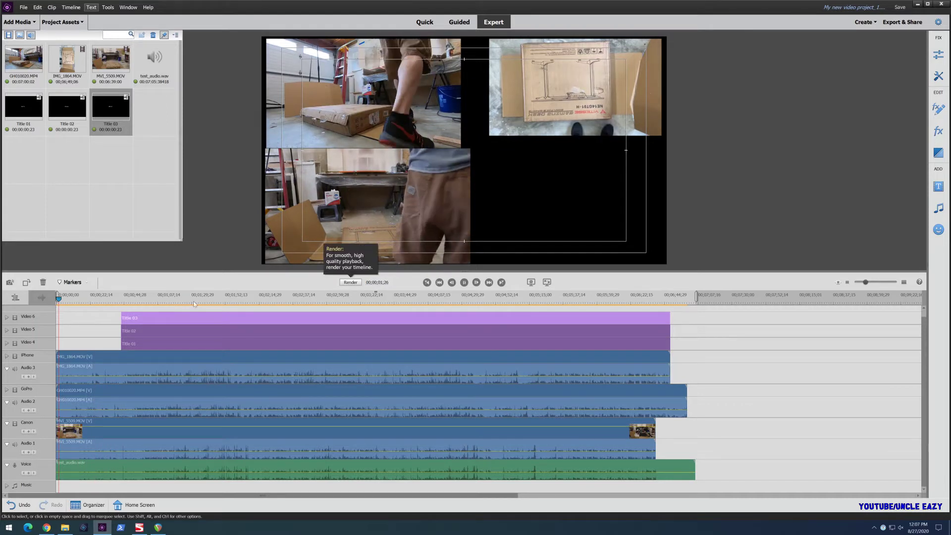
# - Stop and resume playback, then scrub forward to about 37 seconds
pyautogui.click(236, 424)
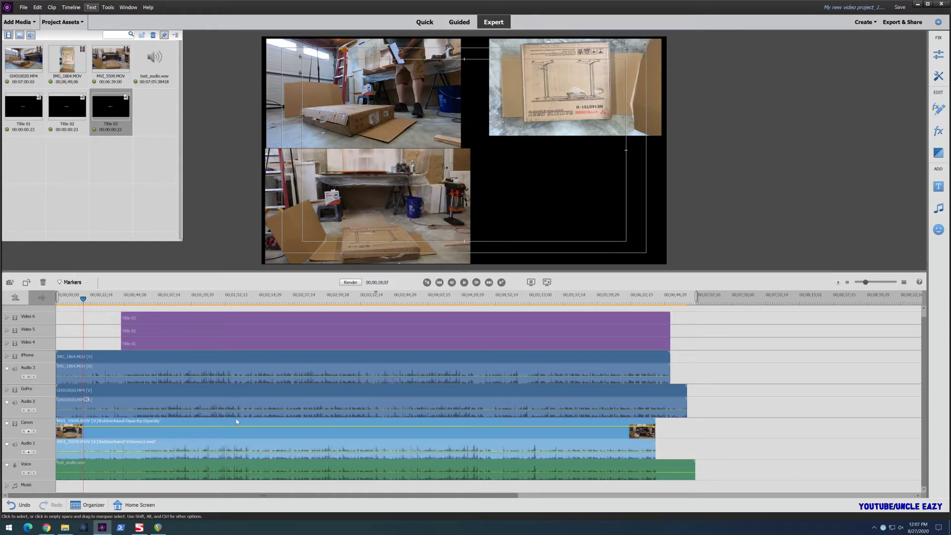
pyautogui.press('space')
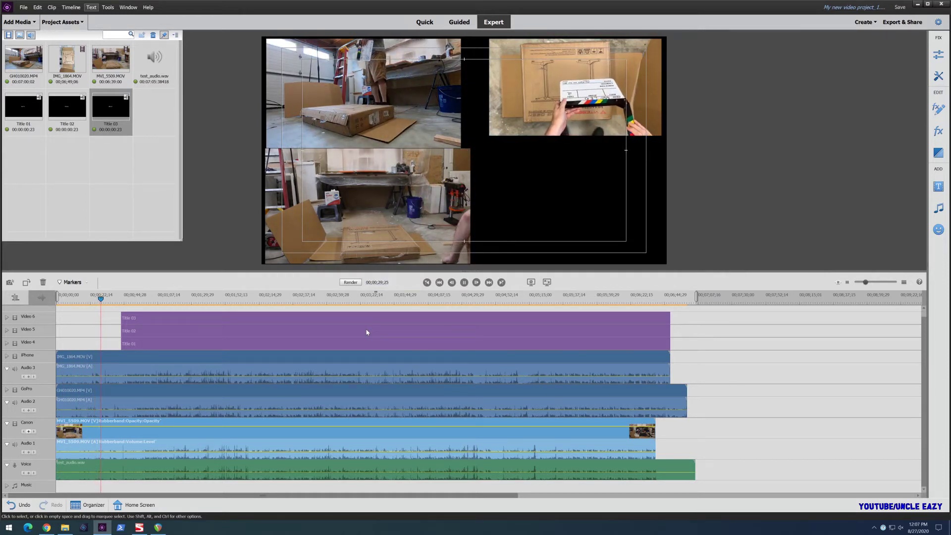
pyautogui.click(105, 296)
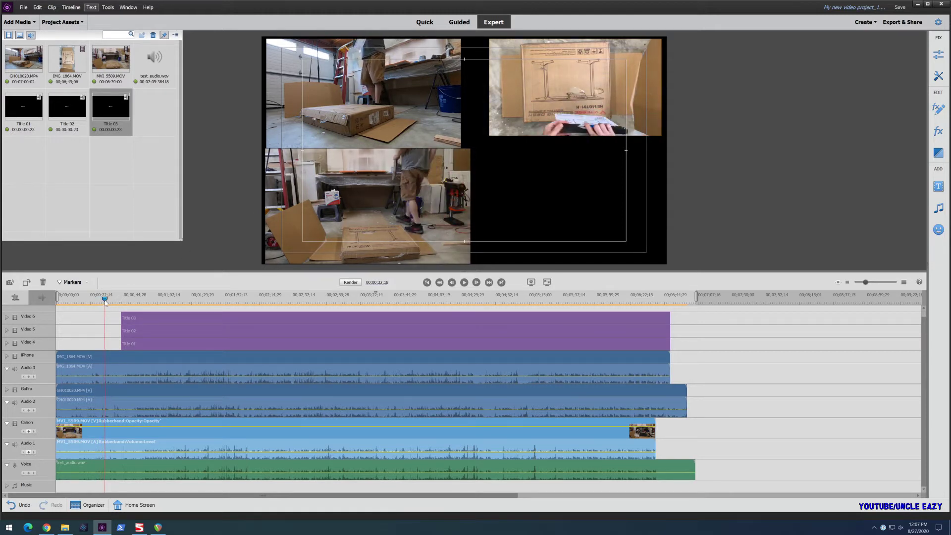
pyautogui.moveTo(105, 301); pyautogui.dragTo(114, 302)
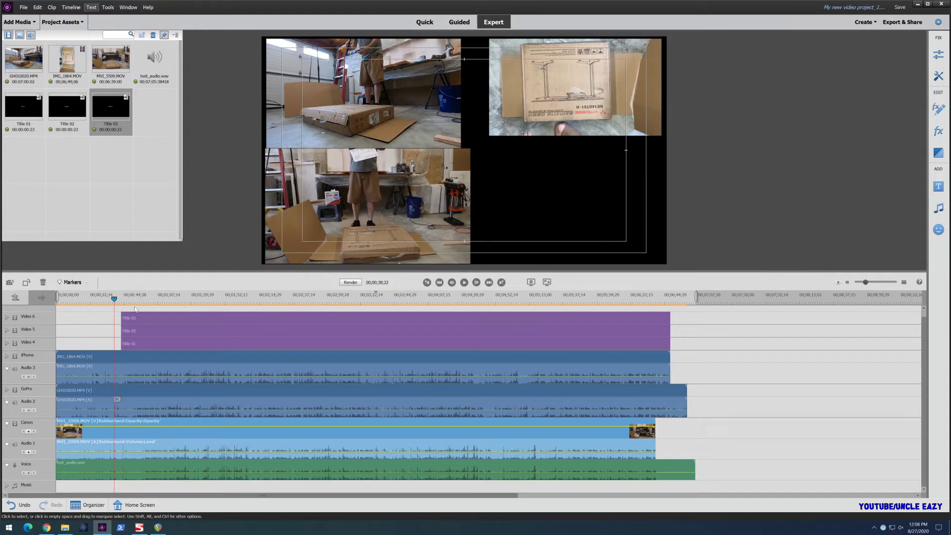
# - Extend the camera label titles back to the edit's start, nudge the playhead, and zoom the timeline in
pyautogui.moveTo(121, 317); pyautogui.dragTo(73, 343)
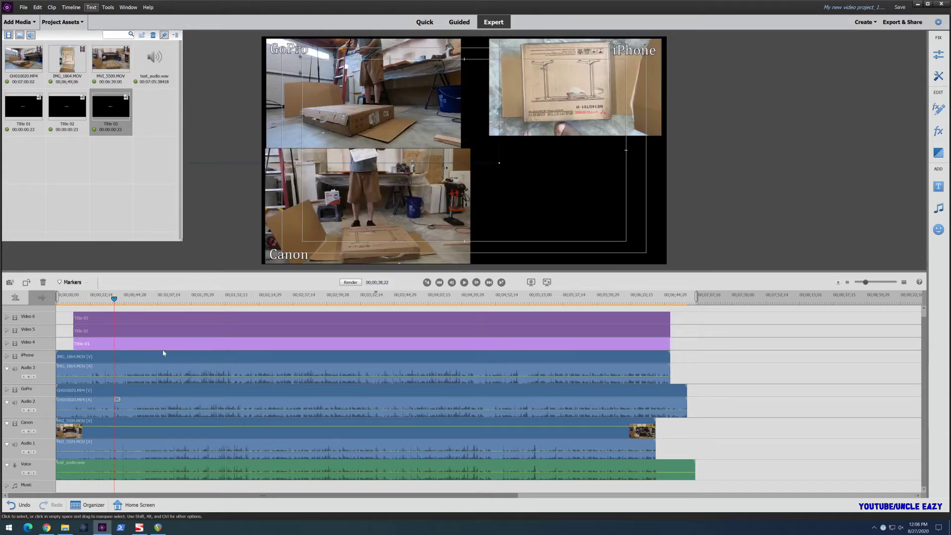
pyautogui.moveTo(115, 301); pyautogui.dragTo(122, 302)
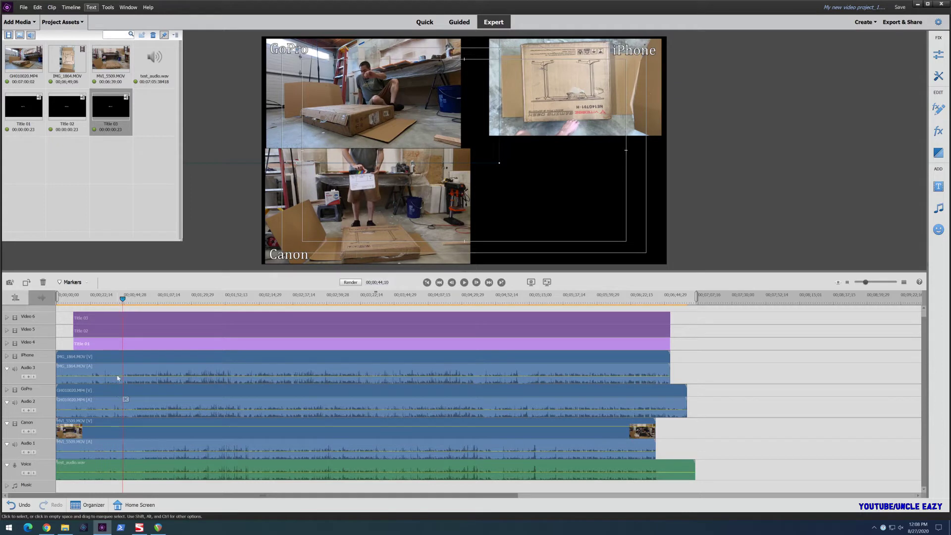
pyautogui.click(886, 282)
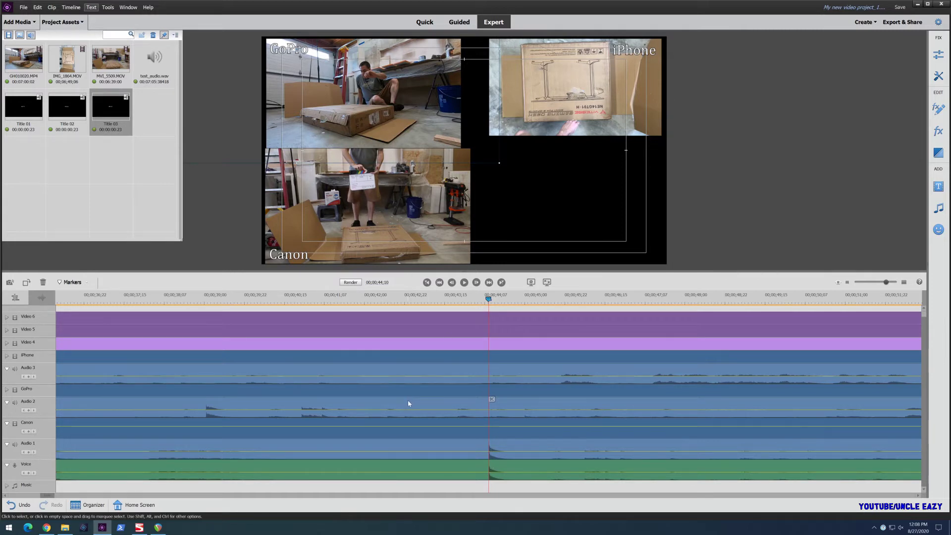
# - Slide the GoPro clip and audio later to align its clap spike at 00;00;44;10, then zoom out
pyautogui.click(364, 399)
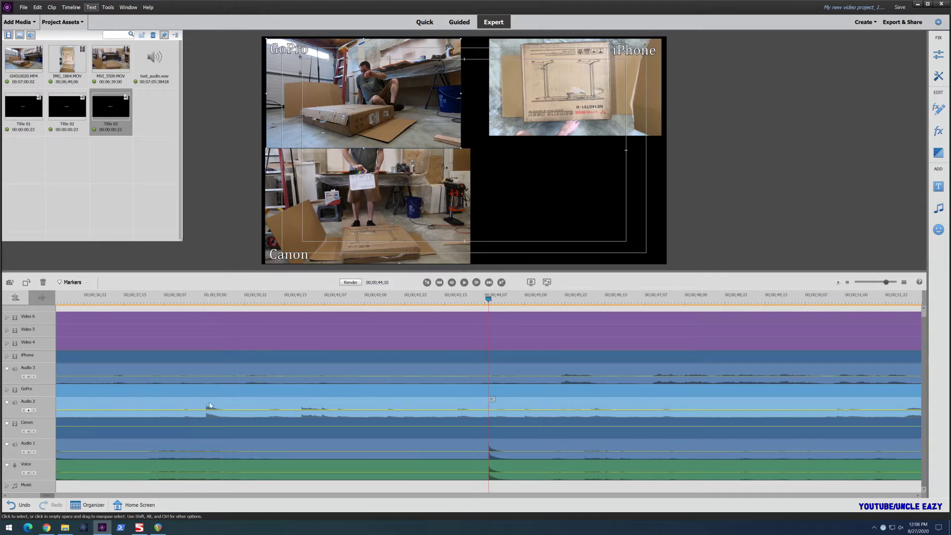
pyautogui.moveTo(210, 396); pyautogui.dragTo(503, 394)
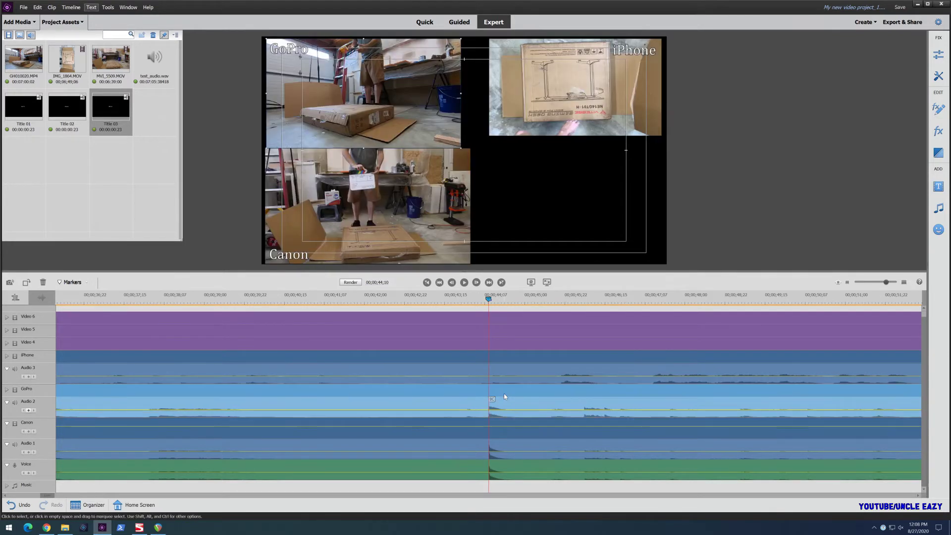
pyautogui.click(879, 282)
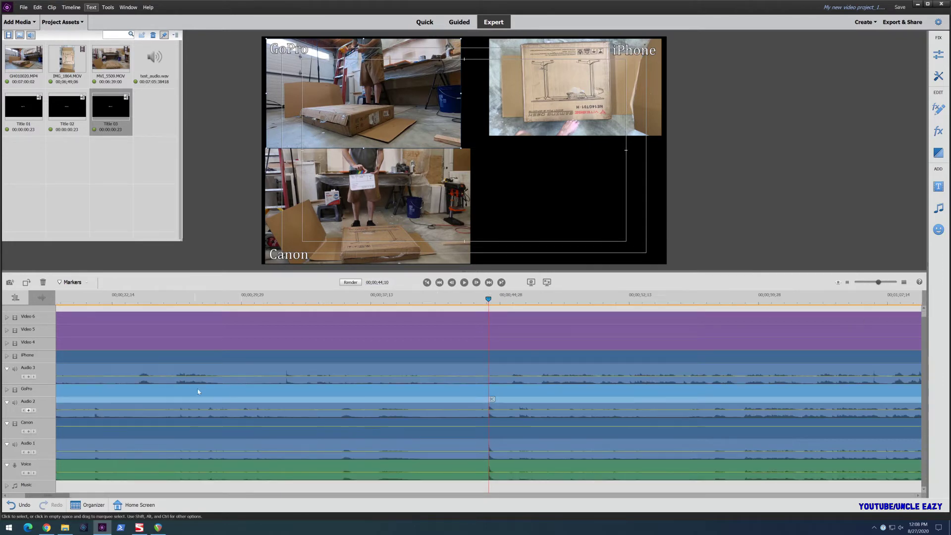
# - Zoom in, shift the iPhone clip two frames earlier, scrub to verify sync, then zoom out slightly
pyautogui.click(526, 373)
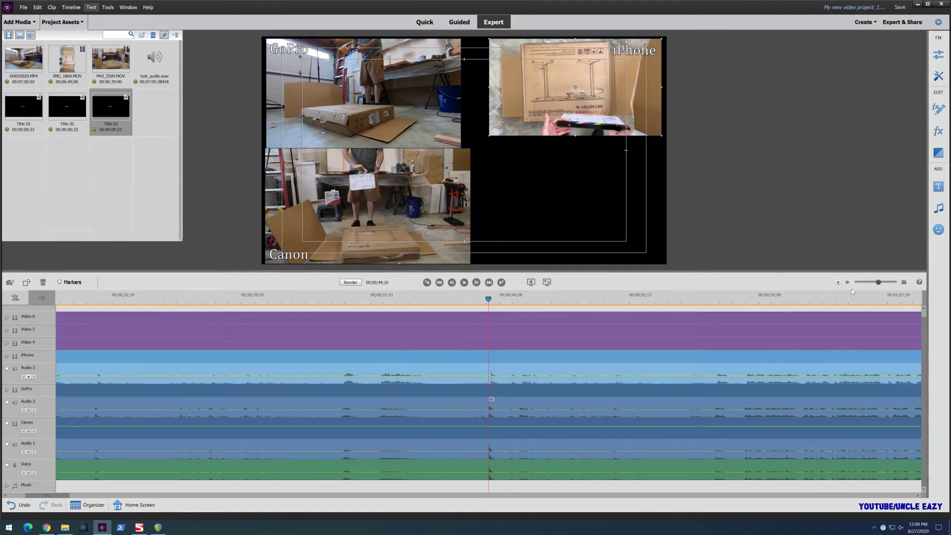
pyautogui.click(896, 283)
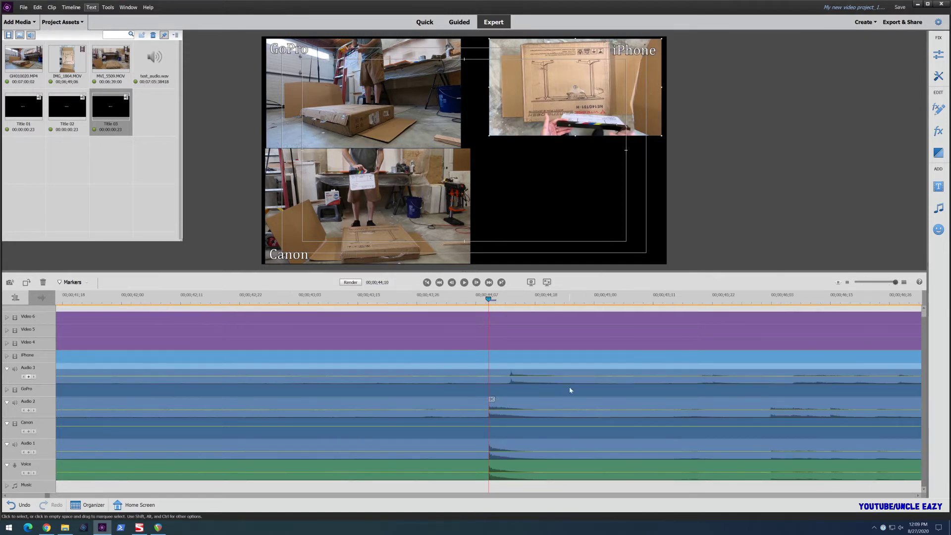
pyautogui.moveTo(571, 369); pyautogui.dragTo(556, 369)
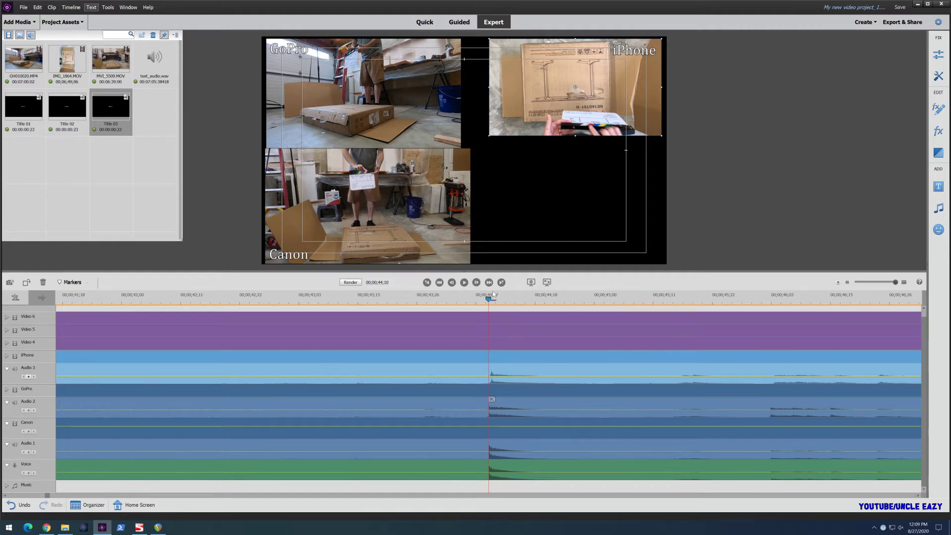
pyautogui.moveTo(489, 297); pyautogui.dragTo(856, 315)
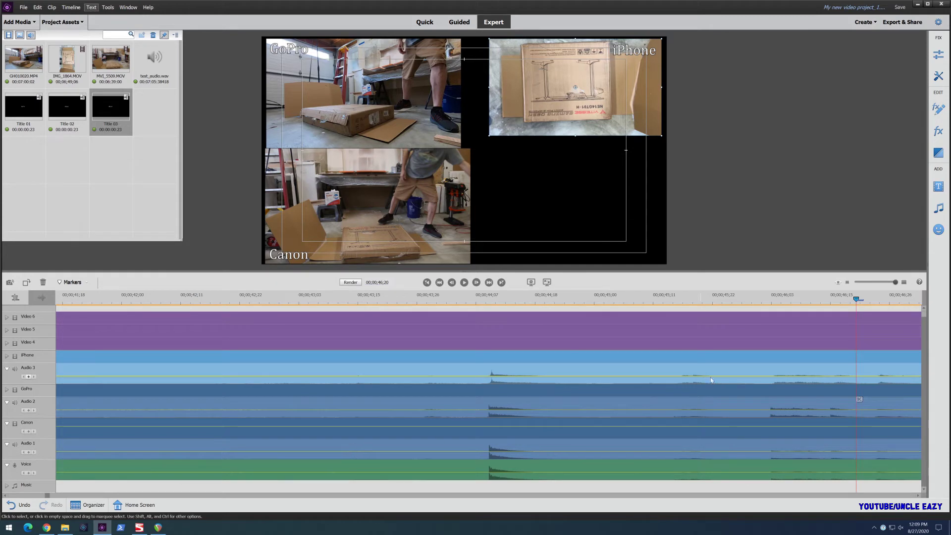
pyautogui.moveTo(895, 281); pyautogui.dragTo(881, 283)
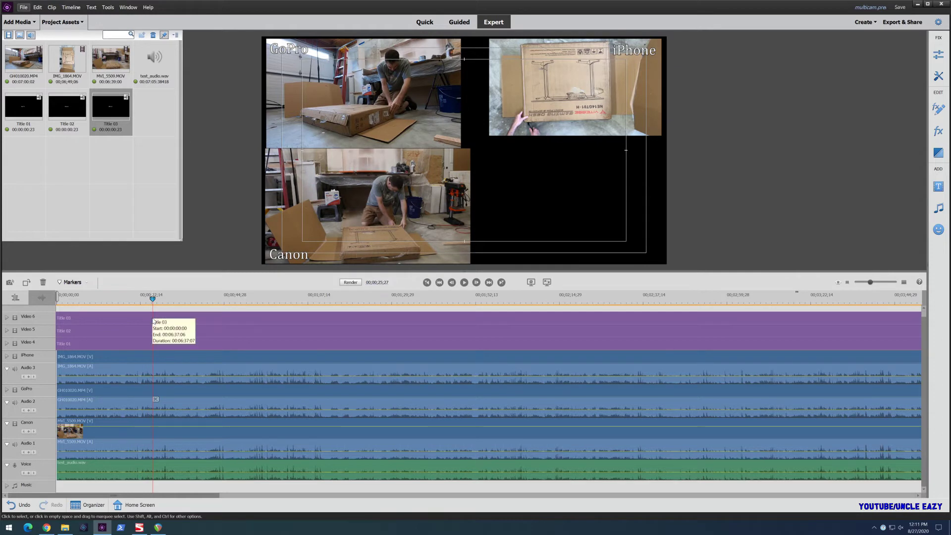
# - Select the iPhone clip and scrub the synced angles from about 0:40 to nearly 2:00, settling near 1:09
pyautogui.click(156, 370)
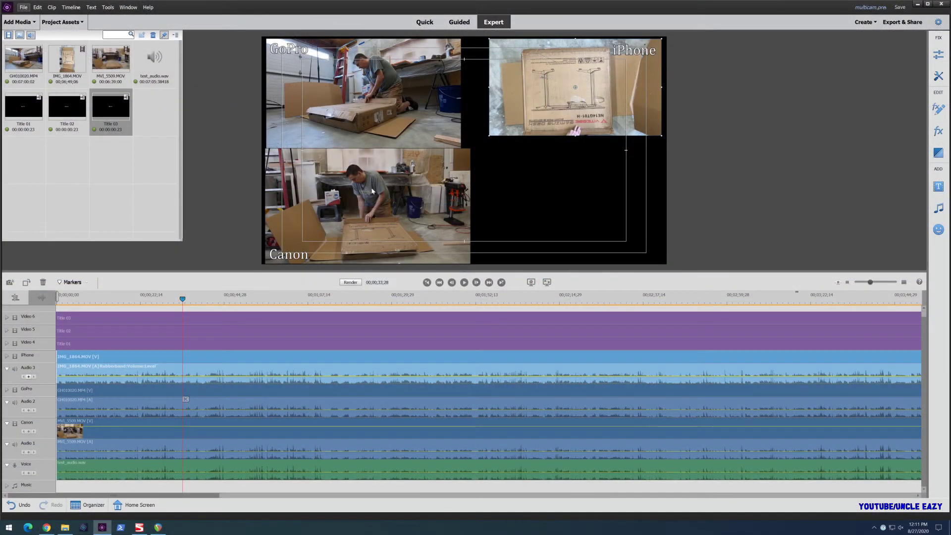
pyautogui.moveTo(183, 299); pyautogui.dragTo(251, 302)
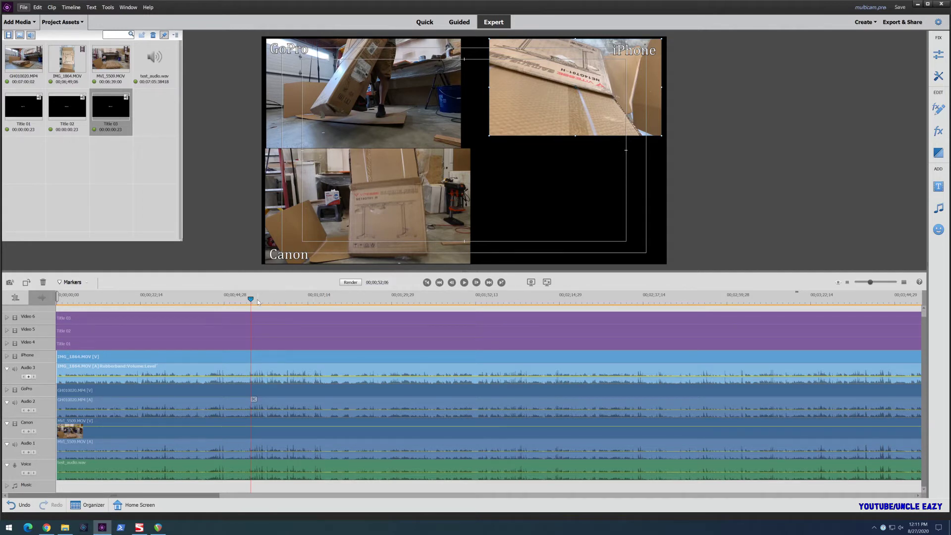
pyautogui.moveTo(257, 299); pyautogui.dragTo(276, 303)
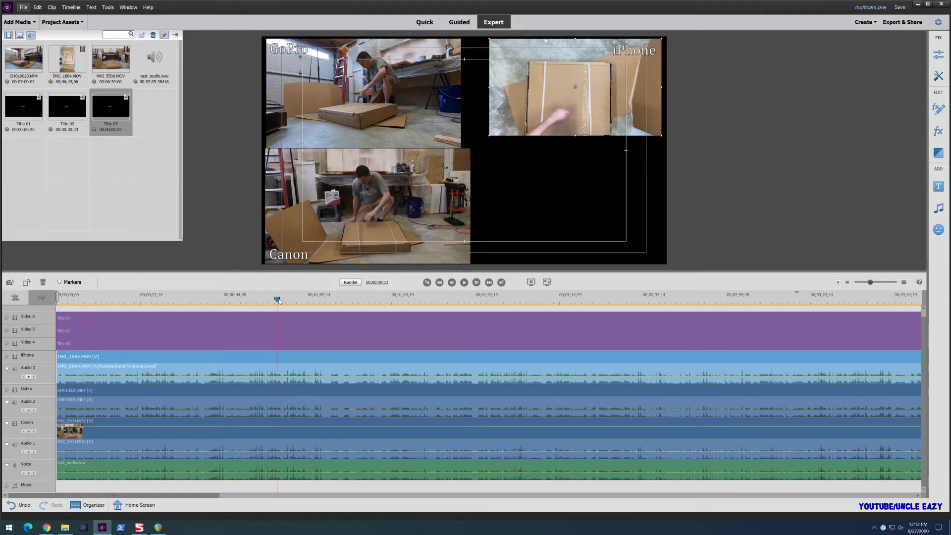
pyautogui.click(314, 300)
pyautogui.moveTo(329, 302); pyautogui.dragTo(762, 319)
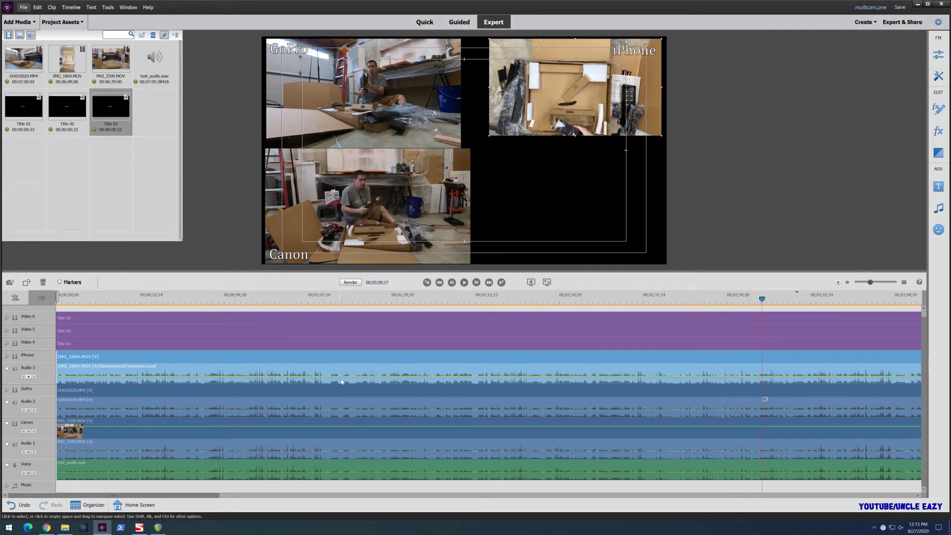
pyautogui.click(314, 298)
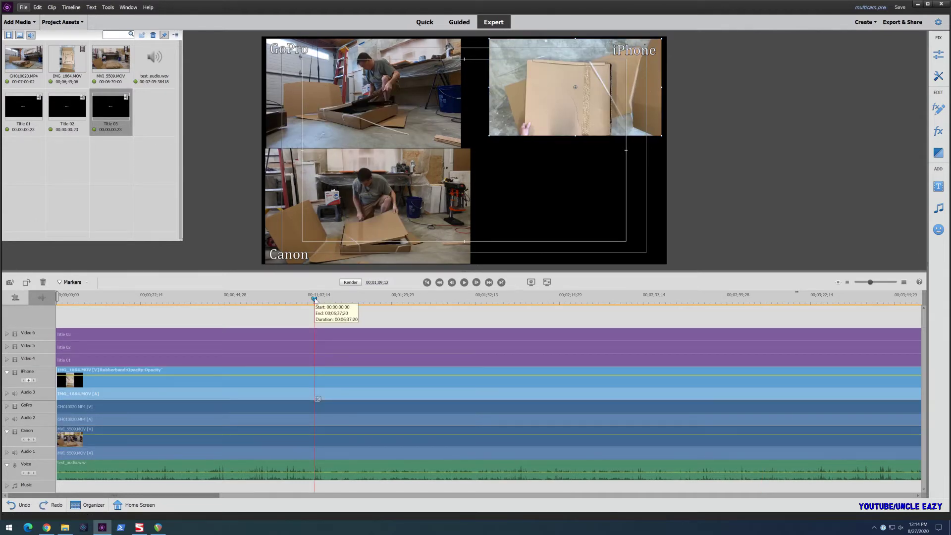
# - Return the playhead to the start of the timeline and briefly play the opening
pyautogui.moveTo(314, 299); pyautogui.dragTo(57, 299)
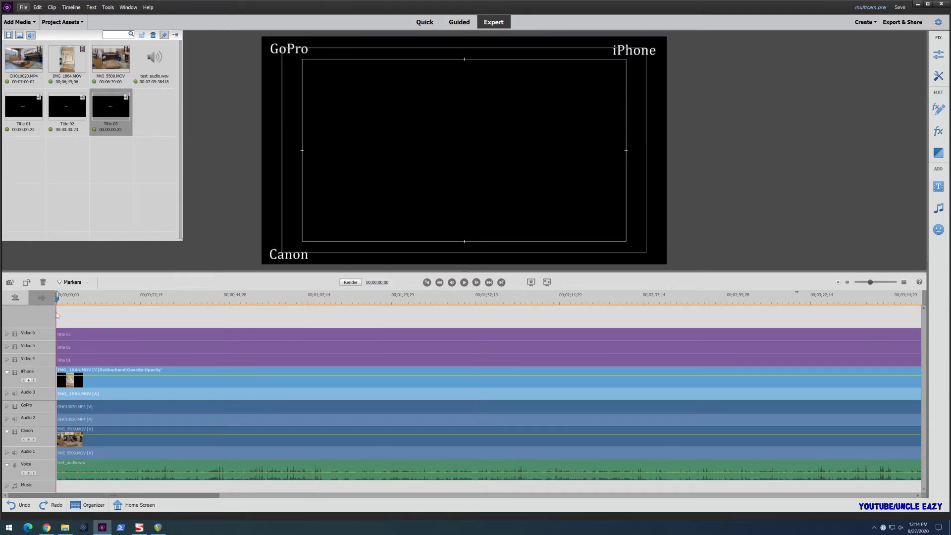
pyautogui.press('Right')
pyautogui.press('Right')
pyautogui.press('Right')
pyautogui.press('Right')
pyautogui.press('Right')
pyautogui.press('Right')
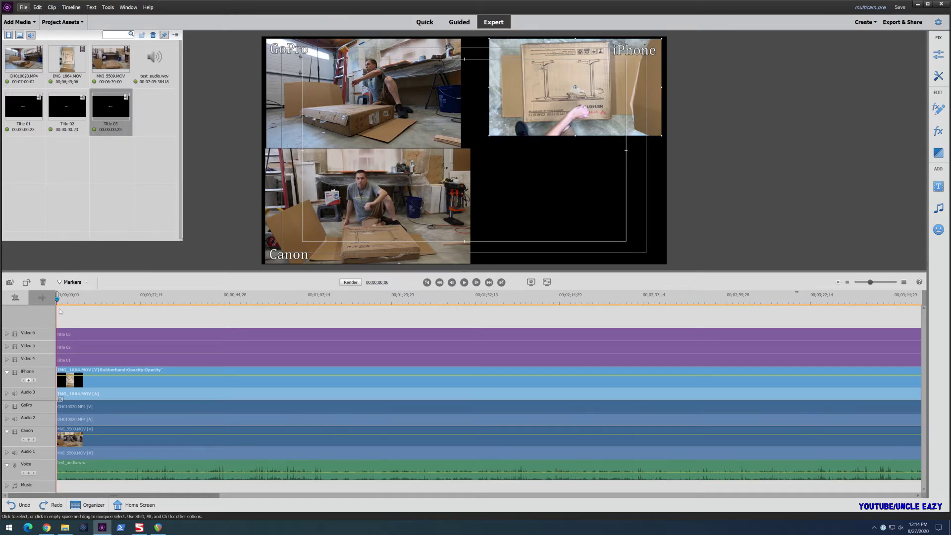
pyautogui.press('Home')
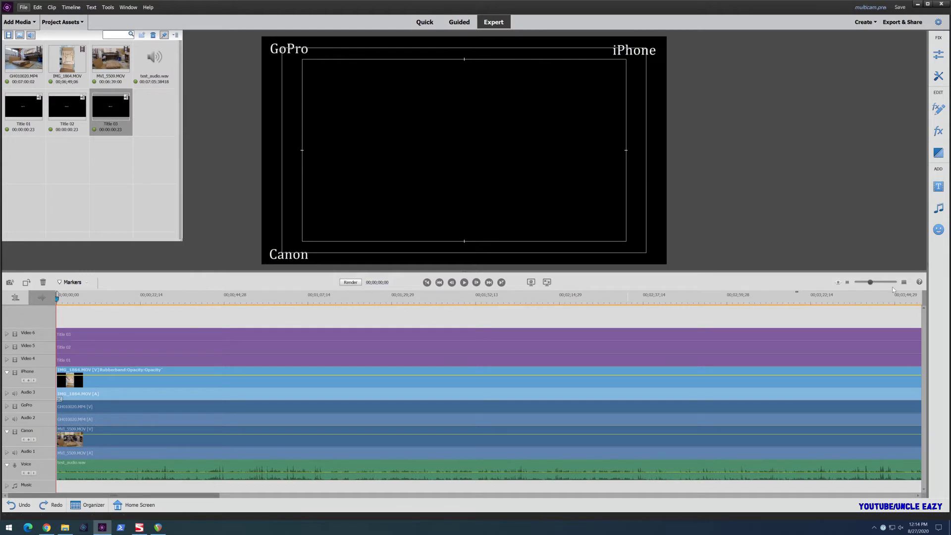
# - Zoom in on the first seconds, select the GoPro clip and expand its track
pyautogui.click(893, 287)
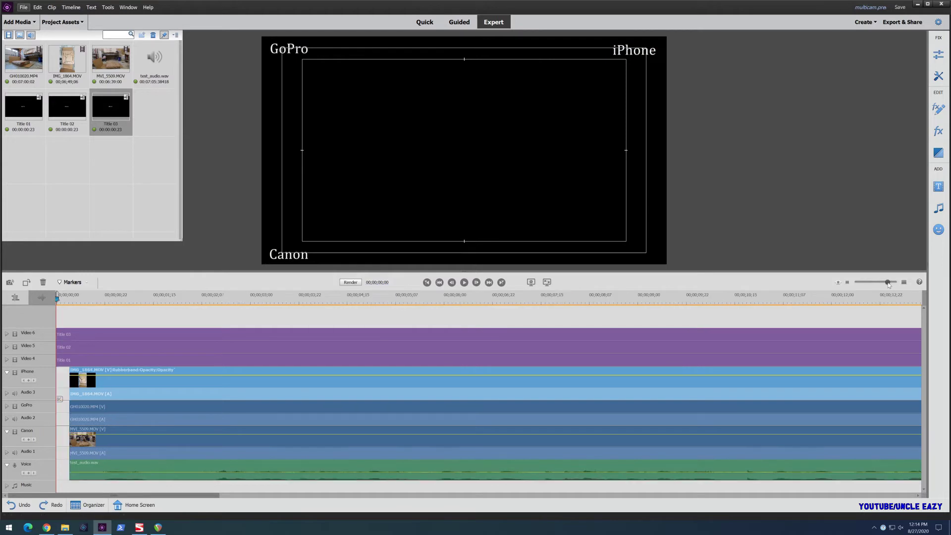
pyautogui.click(70, 297)
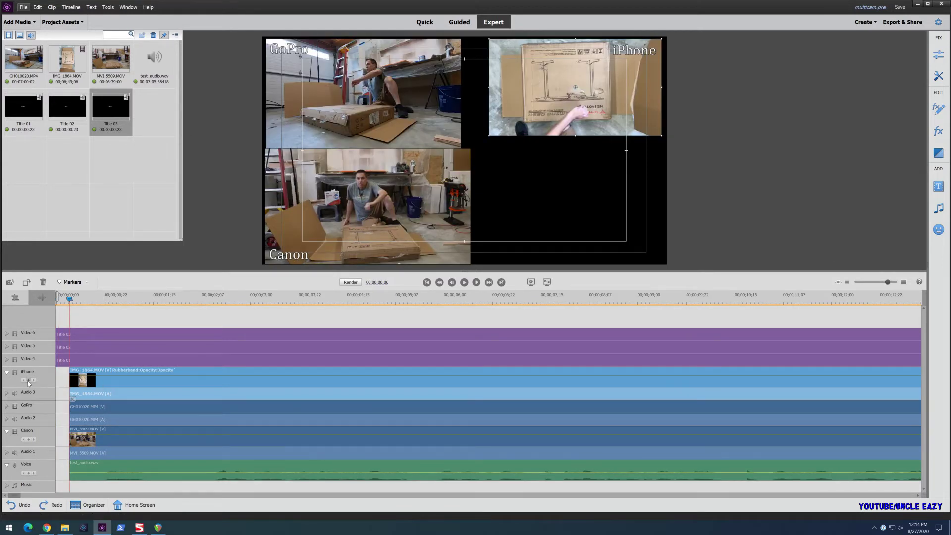
pyautogui.click(86, 417)
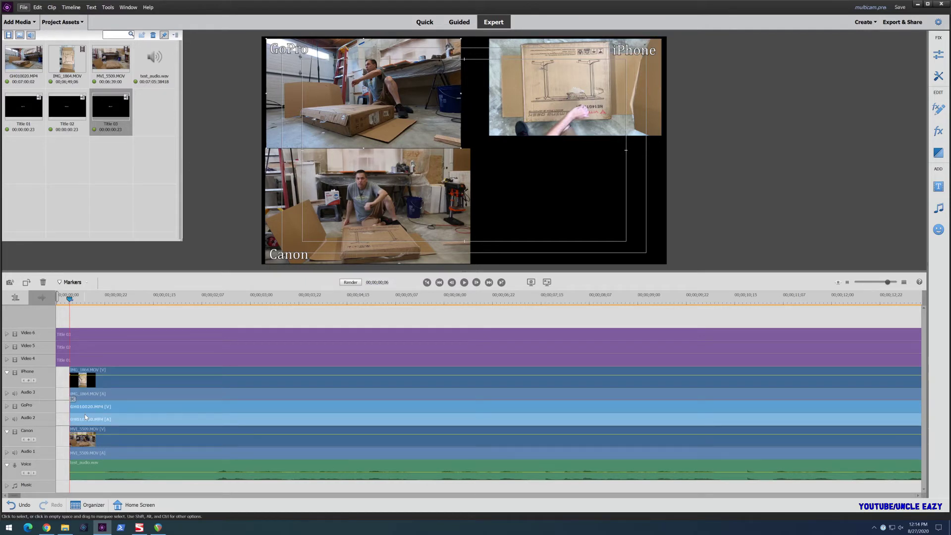
pyautogui.click(8, 405)
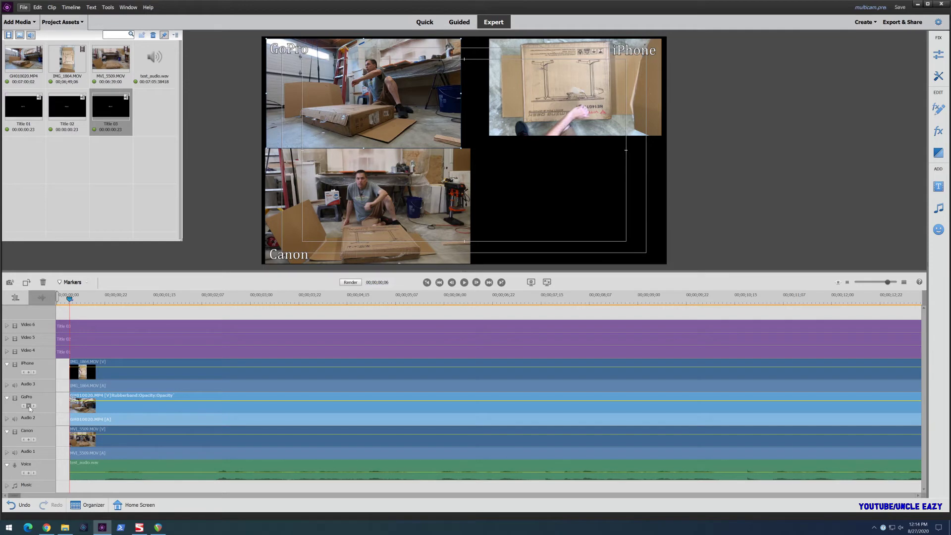
pyautogui.click(29, 406)
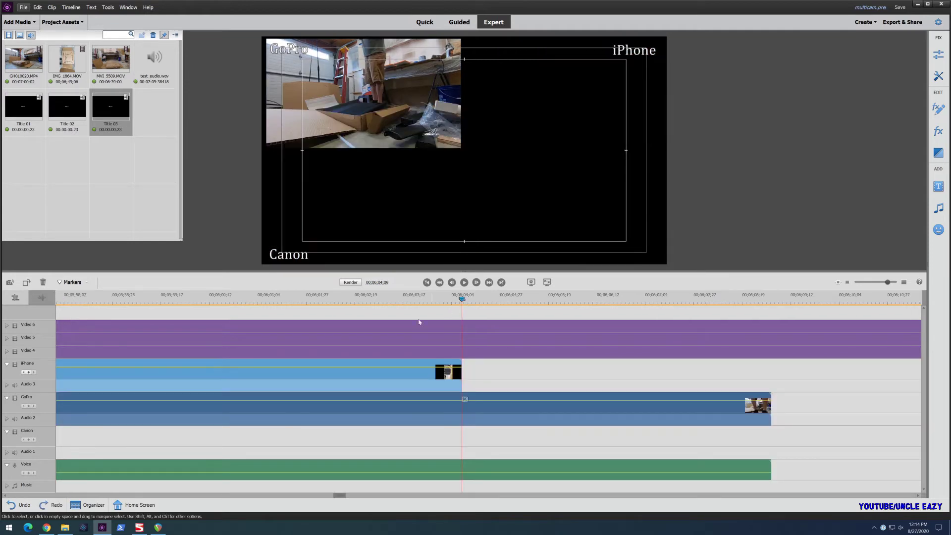
pyautogui.click(28, 372)
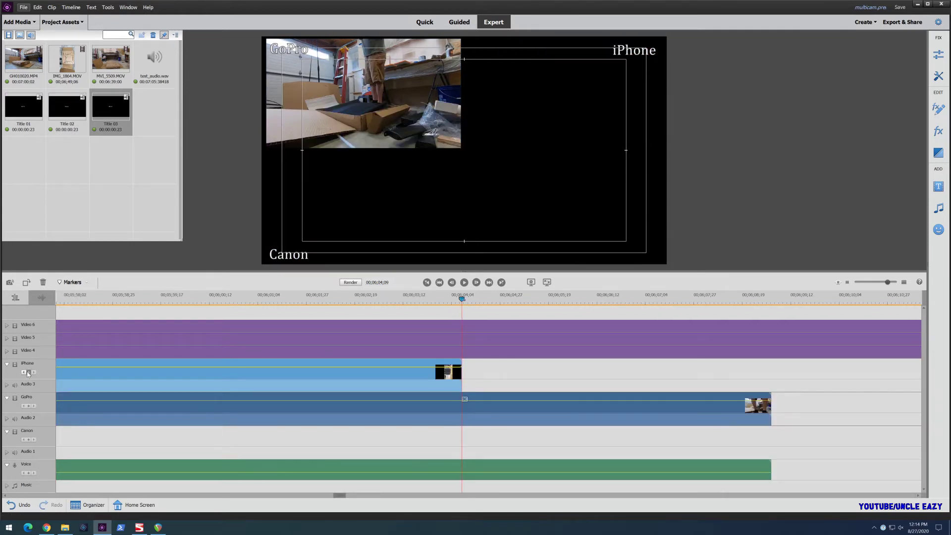
pyautogui.click(709, 409)
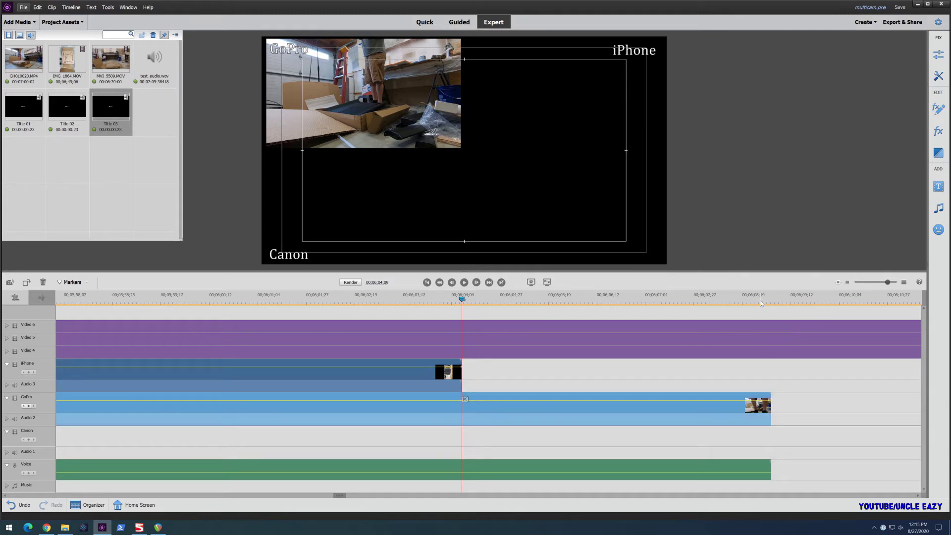
pyautogui.moveTo(760, 300); pyautogui.dragTo(771, 300)
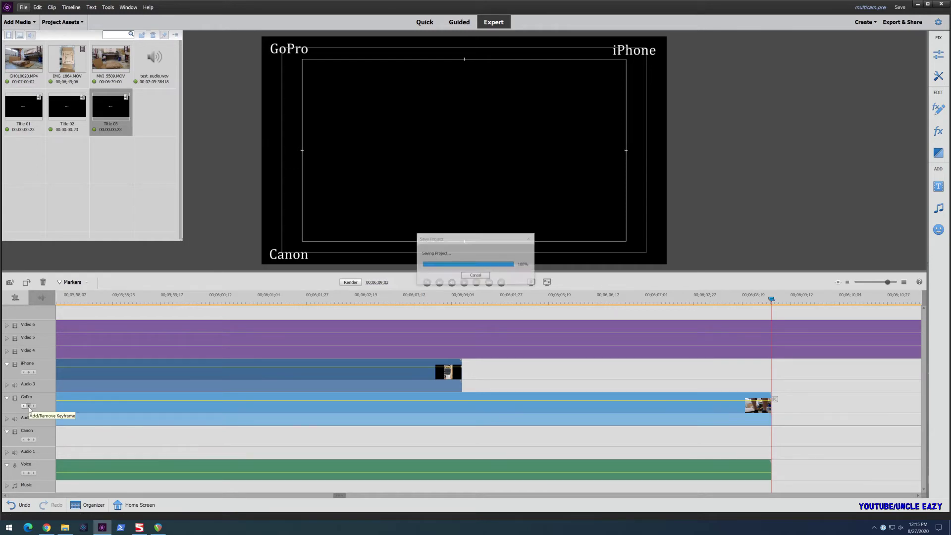
pyautogui.moveTo(340, 495); pyautogui.dragTo(11, 499)
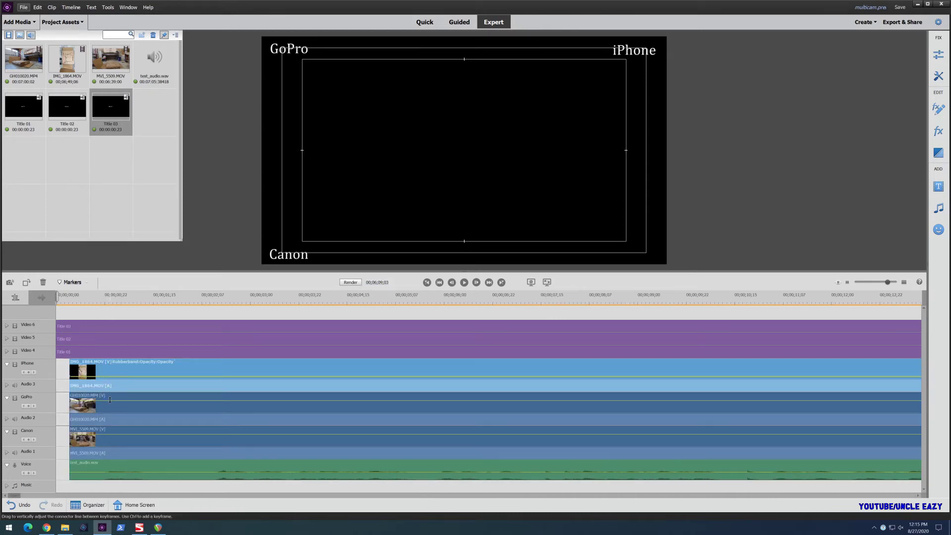
pyautogui.click(111, 404)
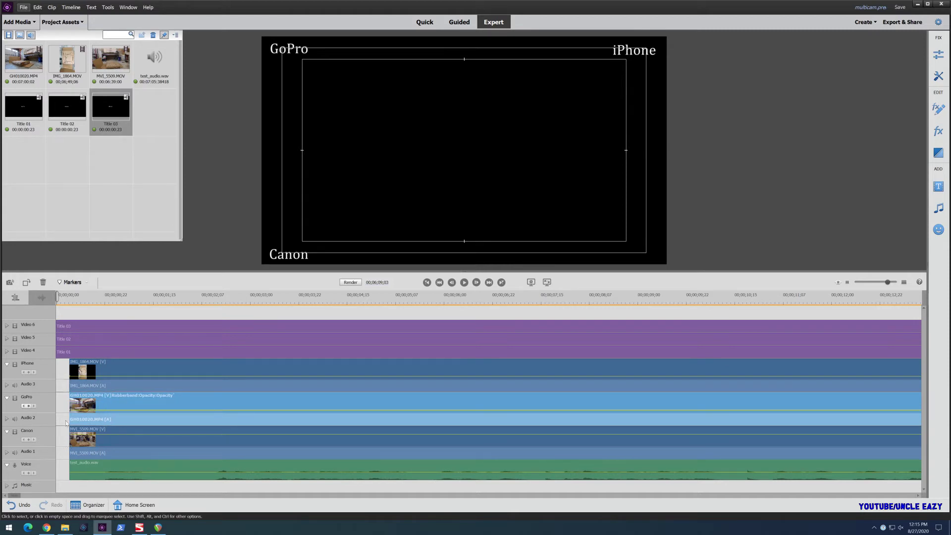
pyautogui.moveTo(91, 304)
pyautogui.mouseDown()
pyautogui.moveTo(72, 309)
pyautogui.moveTo(385, 332)
pyautogui.mouseUp()
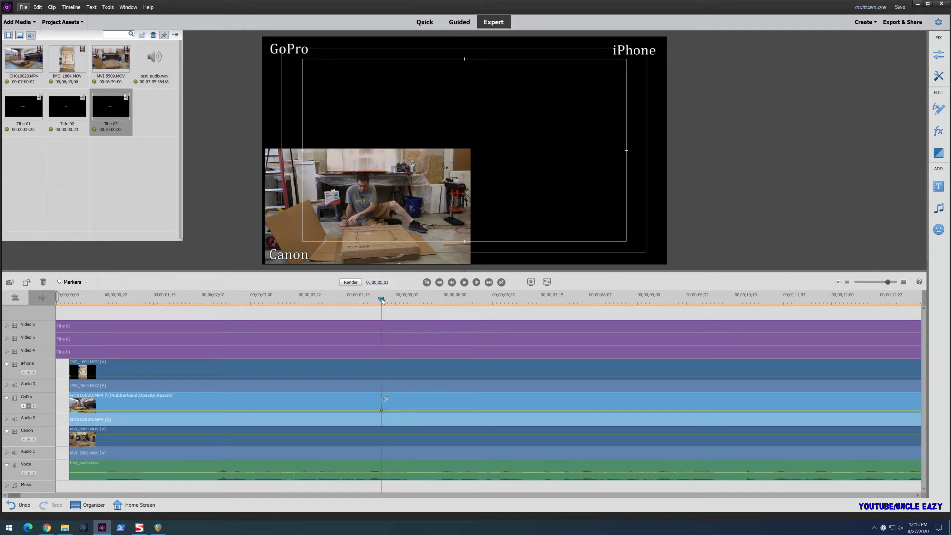
# - Add GoPro opacity keyframes near 5s and 9s and raise the opacity between them to 100
pyautogui.moveTo(382, 299); pyautogui.dragTo(384, 300)
pyautogui.click(28, 406)
pyautogui.moveTo(385, 299); pyautogui.dragTo(638, 301)
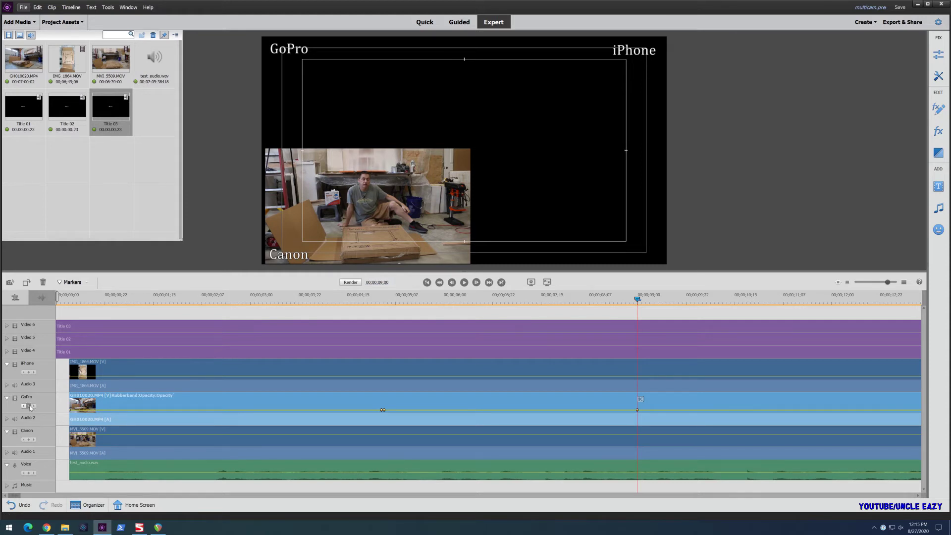
pyautogui.press('Right')
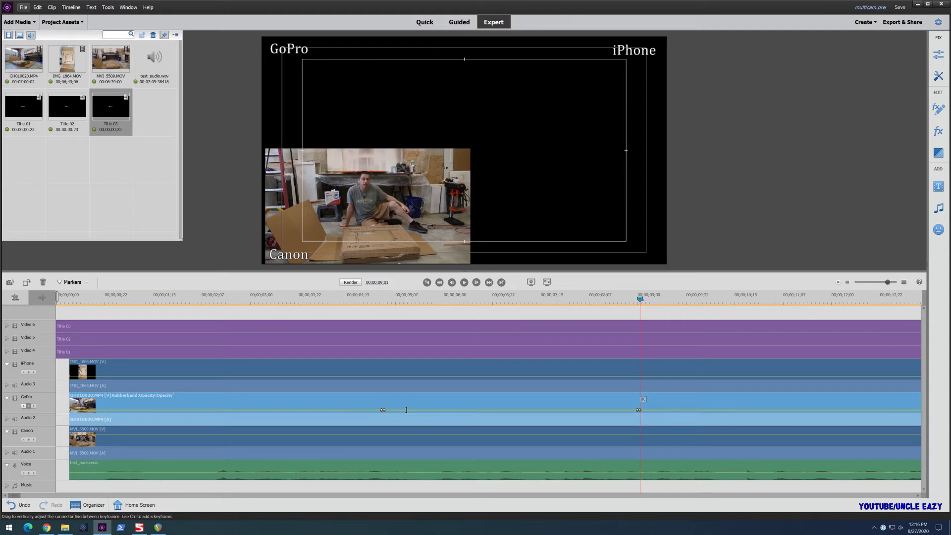
pyautogui.moveTo(407, 410); pyautogui.dragTo(410, 384)
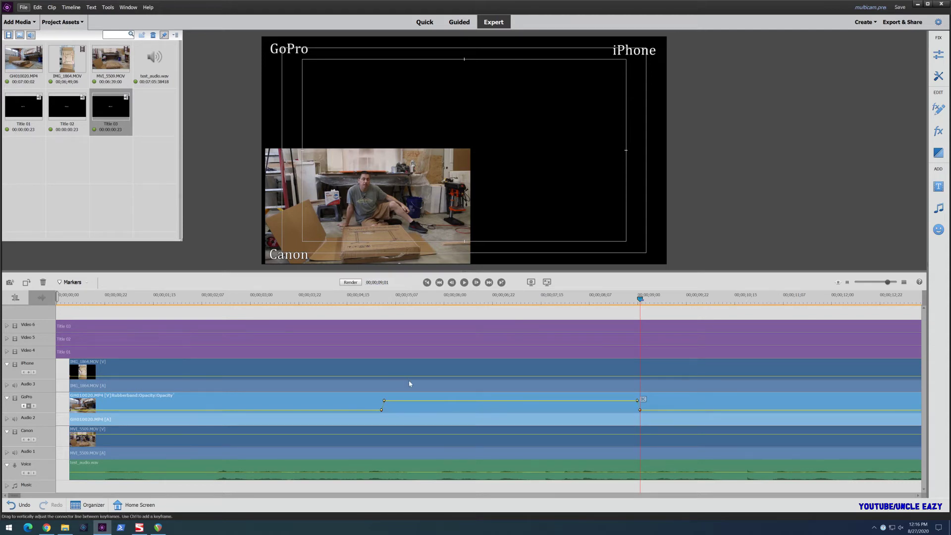
# - Play back from about four seconds to check the GoPro cut, then review it again
pyautogui.click(334, 299)
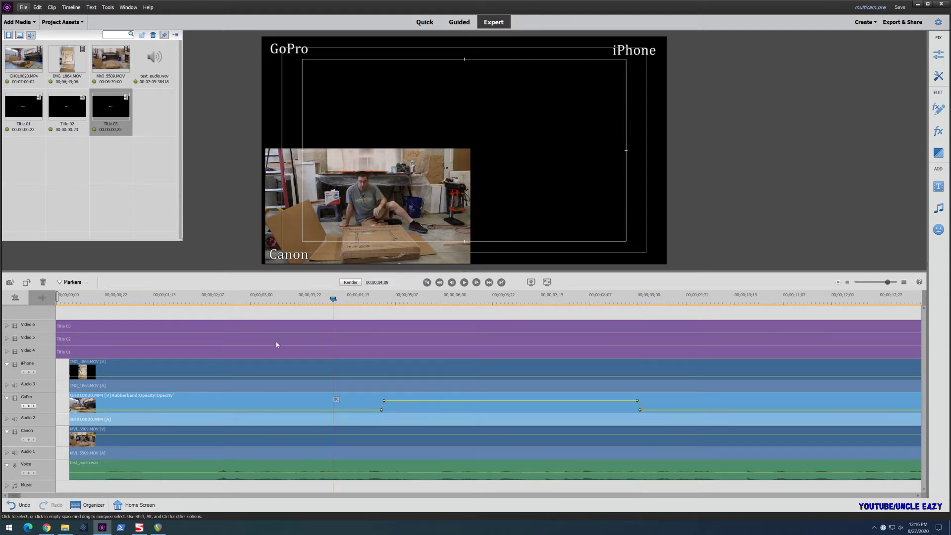
pyautogui.press('space')
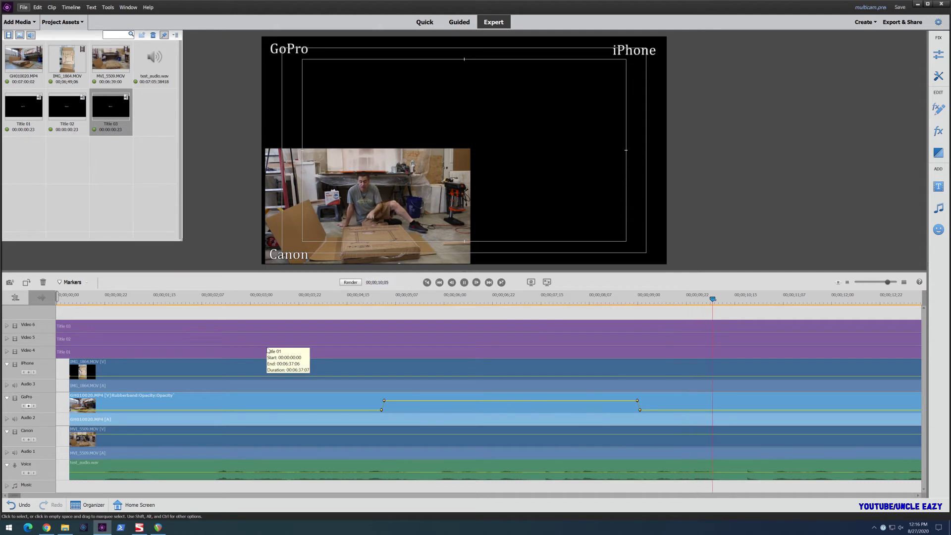
pyautogui.press('space')
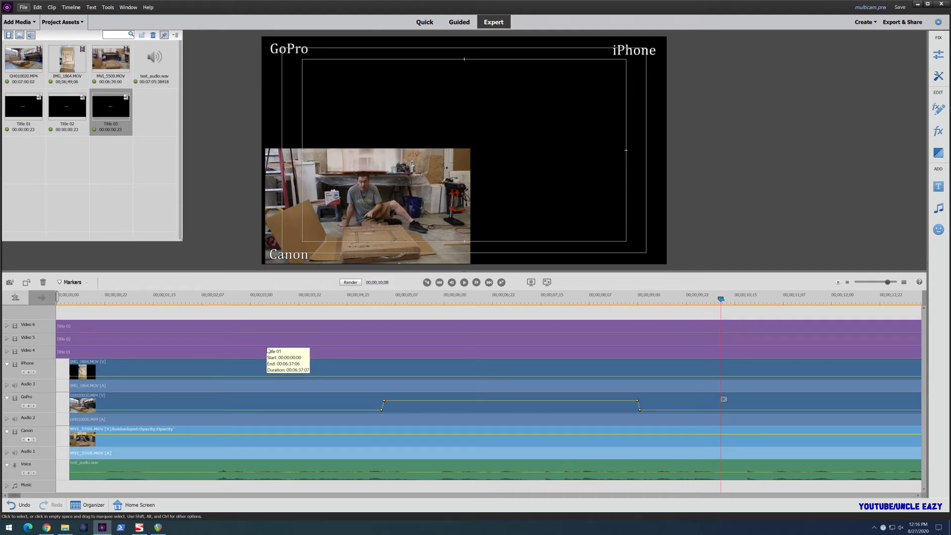
pyautogui.moveTo(306, 299); pyautogui.dragTo(747, 310)
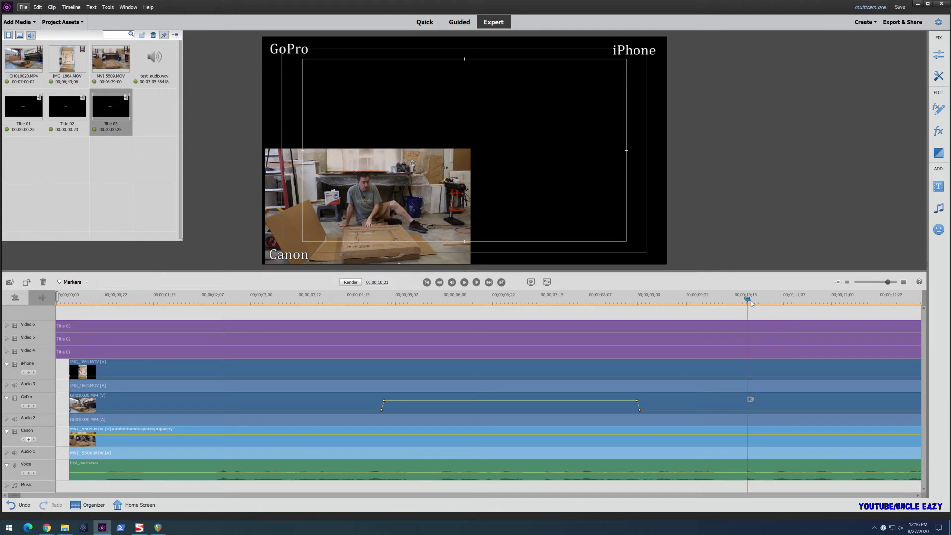
pyautogui.click(747, 370)
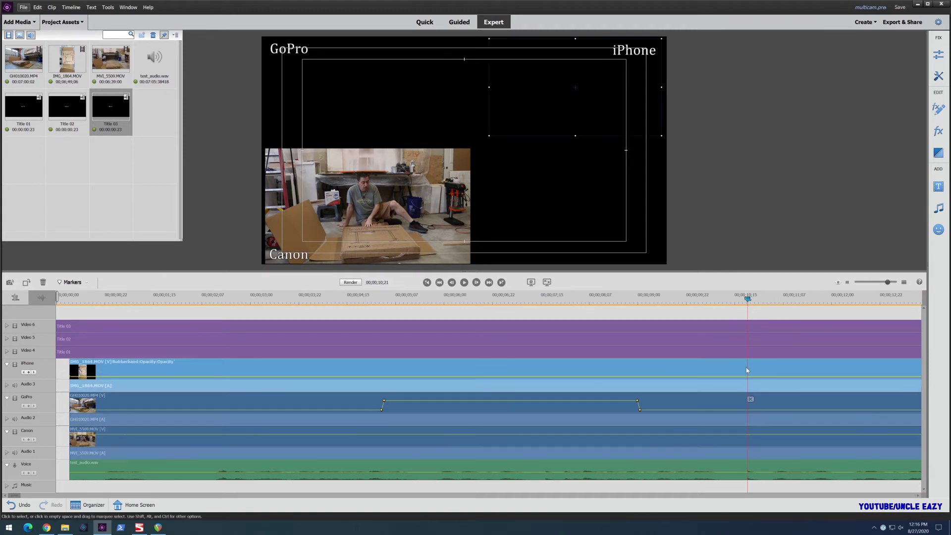
pyautogui.click(28, 372)
pyautogui.press('Right')
pyautogui.click(917, 301)
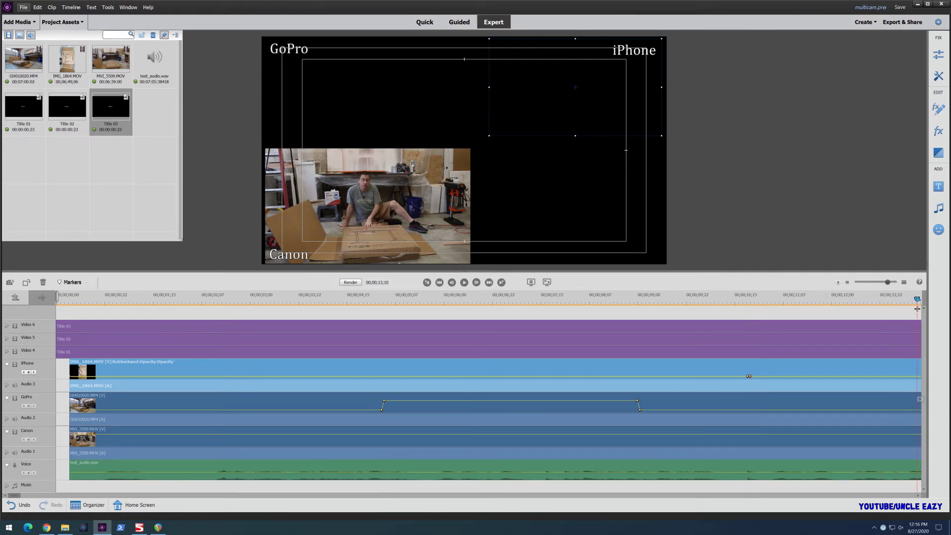
pyautogui.moveTo(14, 496); pyautogui.dragTo(17, 496)
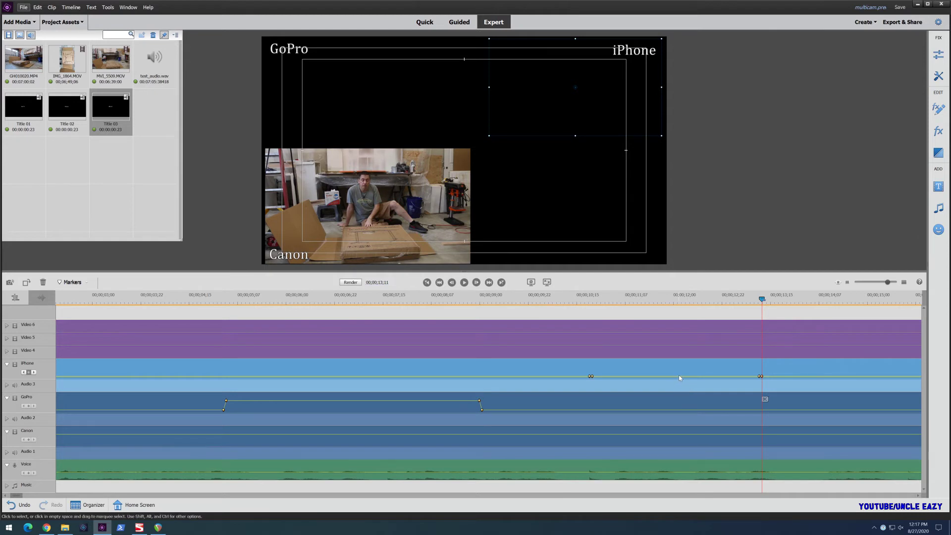
pyautogui.moveTo(678, 376); pyautogui.dragTo(680, 351)
pyautogui.click(456, 298)
pyautogui.moveTo(460, 298); pyautogui.dragTo(520, 300)
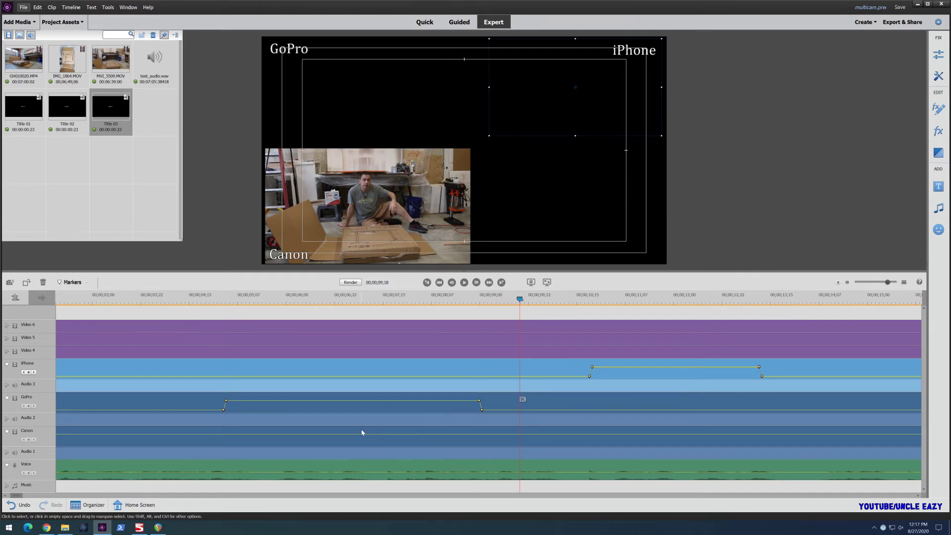
pyautogui.moveTo(520, 299); pyautogui.dragTo(695, 308)
pyautogui.moveTo(756, 311); pyautogui.dragTo(834, 312)
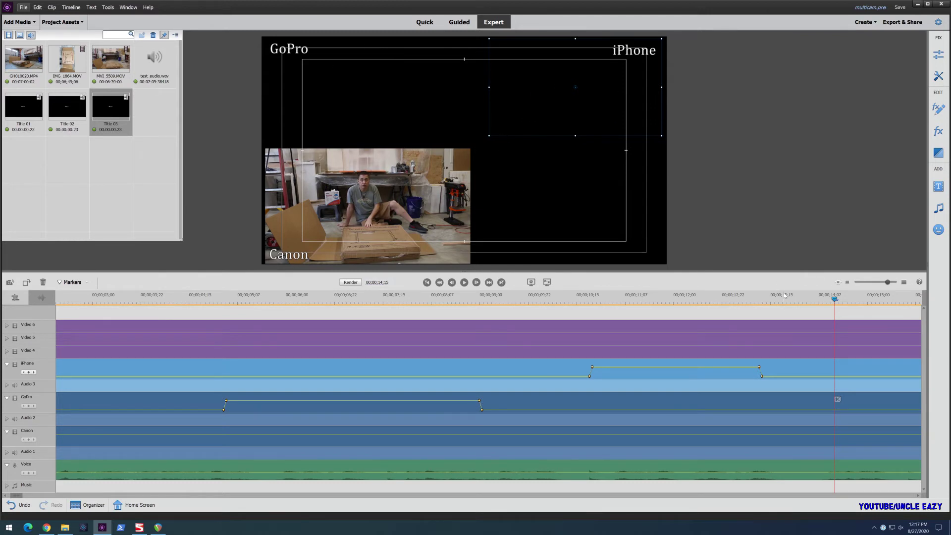
pyautogui.moveTo(834, 298); pyautogui.dragTo(897, 298)
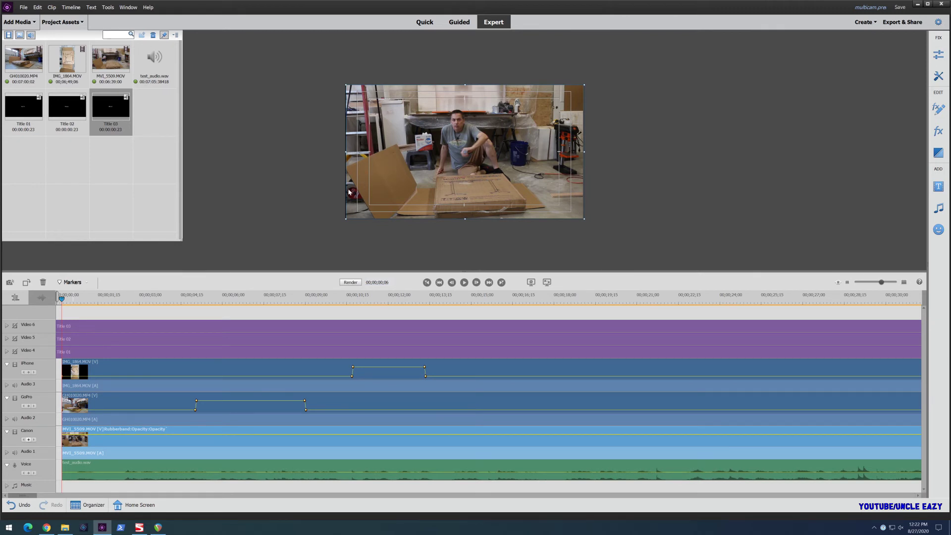
# - Scrub through the opening seconds up to the GoPro cut, then play the multicam edit
pyautogui.moveTo(61, 299); pyautogui.dragTo(115, 299)
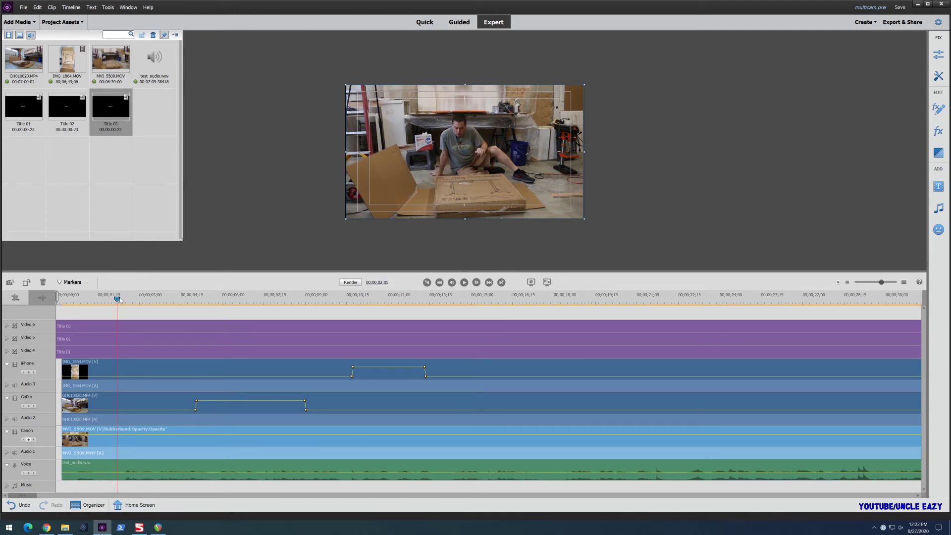
pyautogui.moveTo(116, 299); pyautogui.dragTo(183, 301)
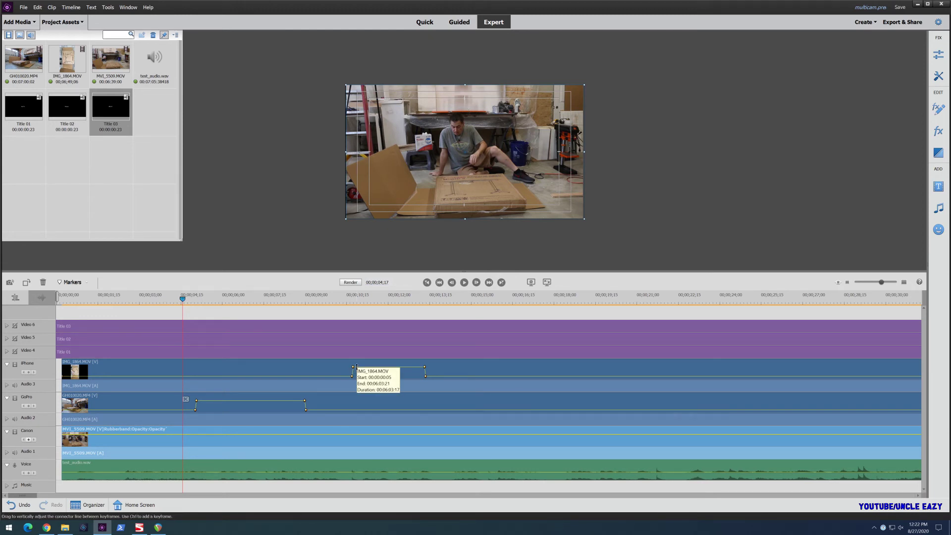
pyautogui.press('space')
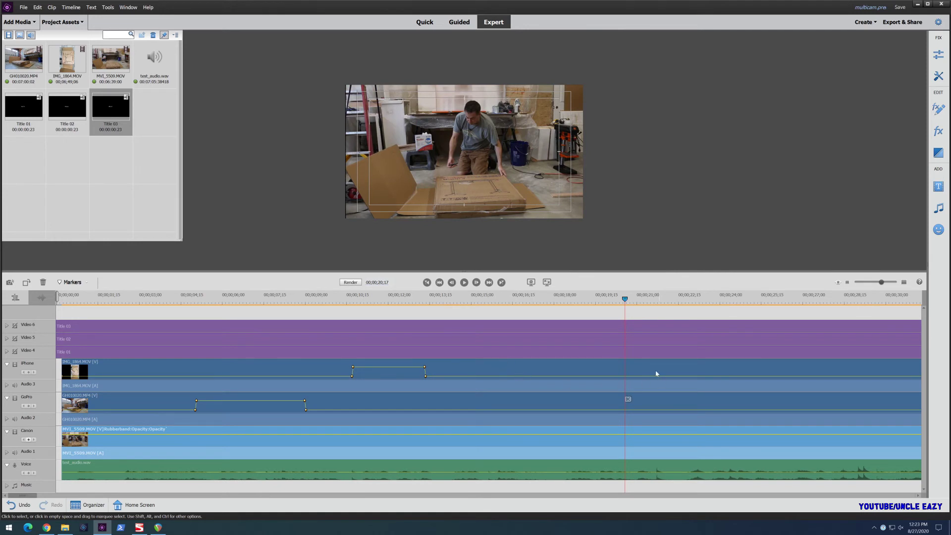
# - Add iPhone opacity keyframes at 00;00;20;17 and 00;00;26;20 and raise opacity between them to full
pyautogui.click(625, 374)
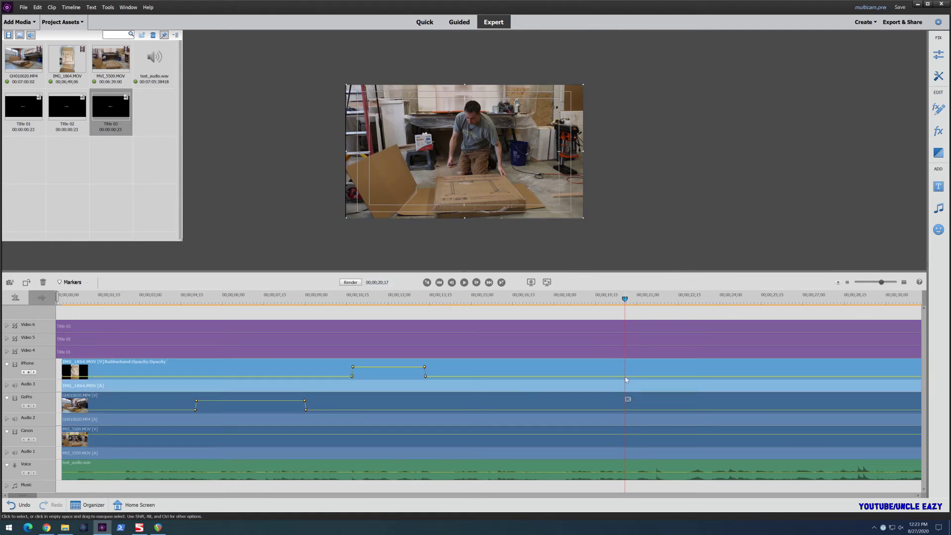
pyautogui.keyDown('ctrl'); pyautogui.click(624, 376); pyautogui.keyUp('ctrl')
pyautogui.press('Right')
pyautogui.click(790, 300)
pyautogui.moveTo(791, 300); pyautogui.dragTo(793, 300)
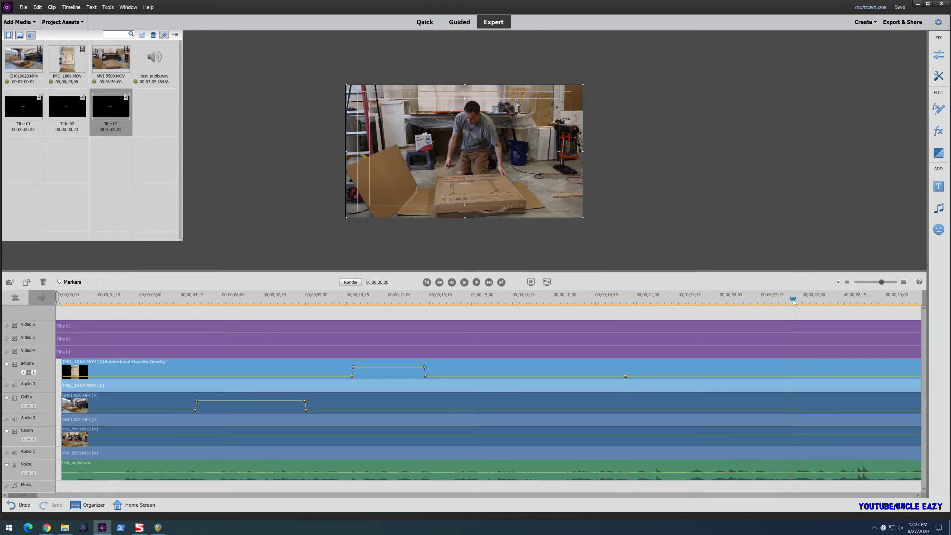
pyautogui.keyDown('ctrl'); pyautogui.click(791, 376); pyautogui.keyUp('ctrl')
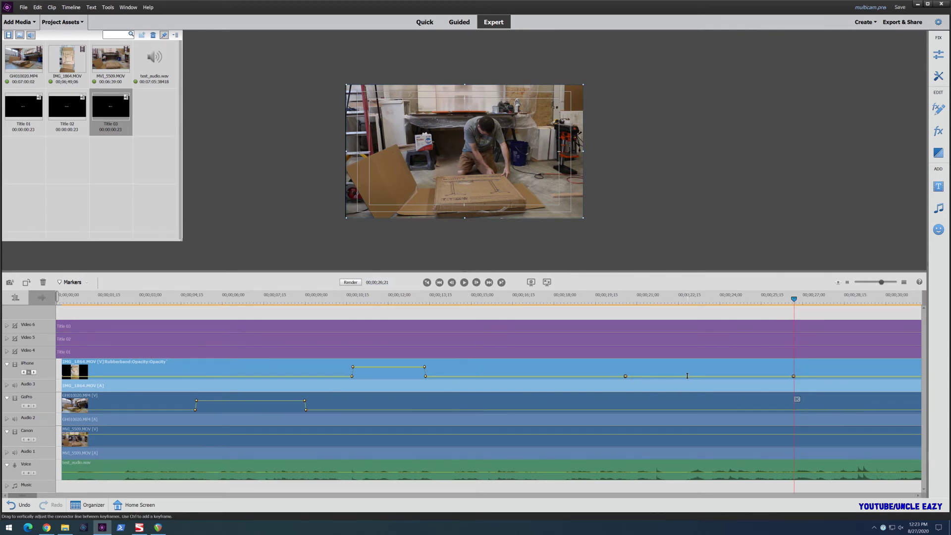
pyautogui.moveTo(688, 370); pyautogui.dragTo(688, 361)
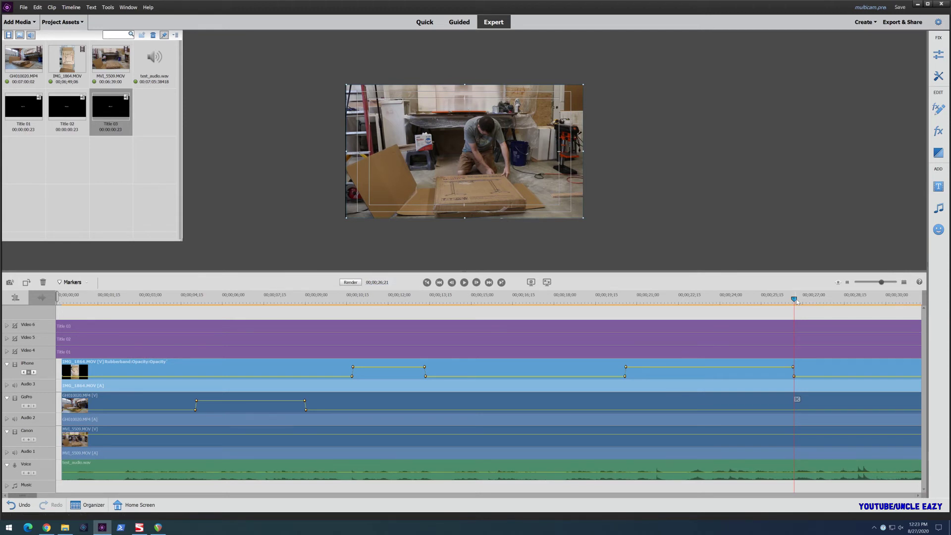
# - Play back from just before 20 seconds to check the new iPhone cut
pyautogui.moveTo(793, 299); pyautogui.dragTo(551, 299)
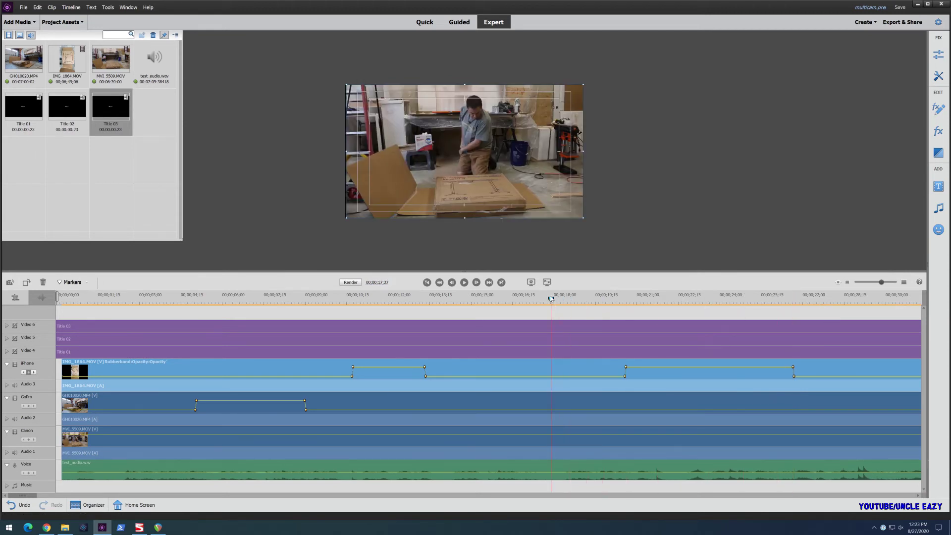
pyautogui.press('space')
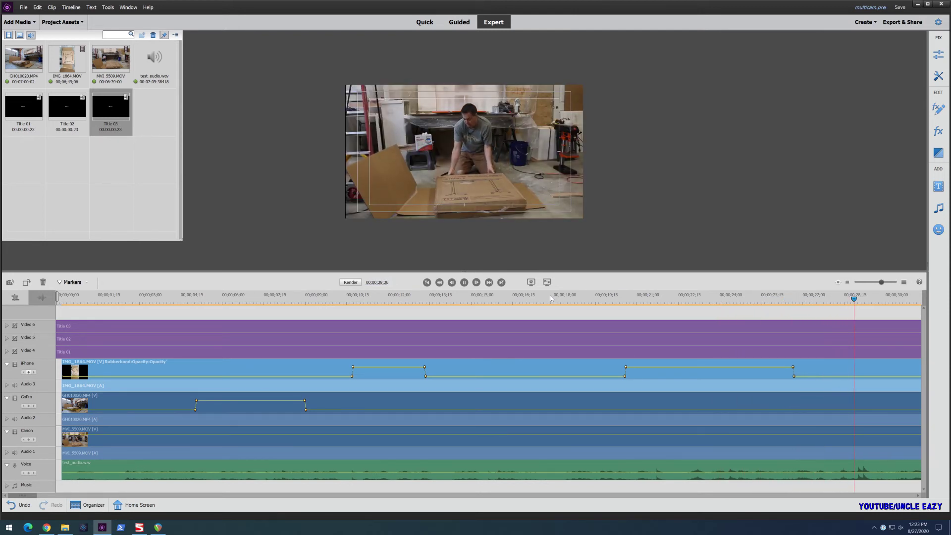
pyautogui.press('space')
pyautogui.moveTo(48, 495); pyautogui.dragTo(36, 491)
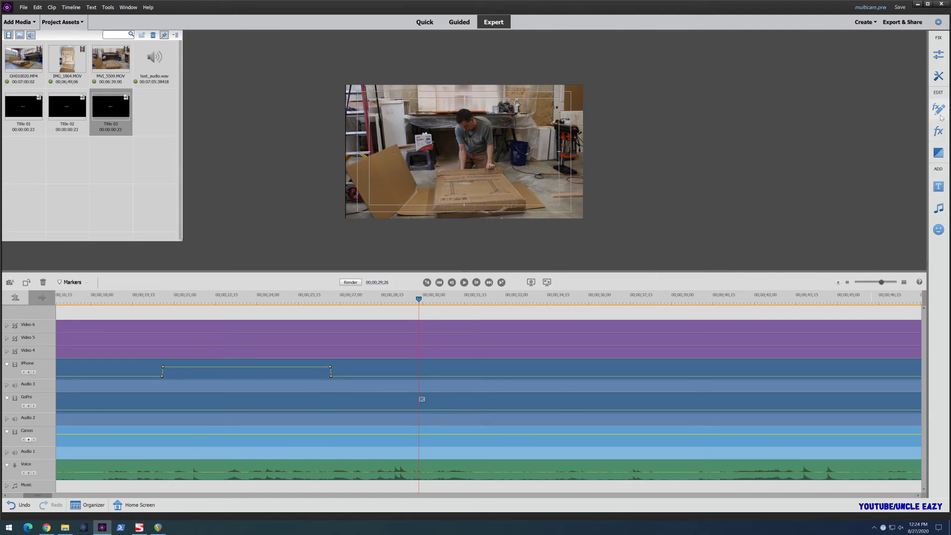
# - Show the iPhone clip's Applied Effects, including Lighting Effects, from the fx panel
pyautogui.click(941, 130)
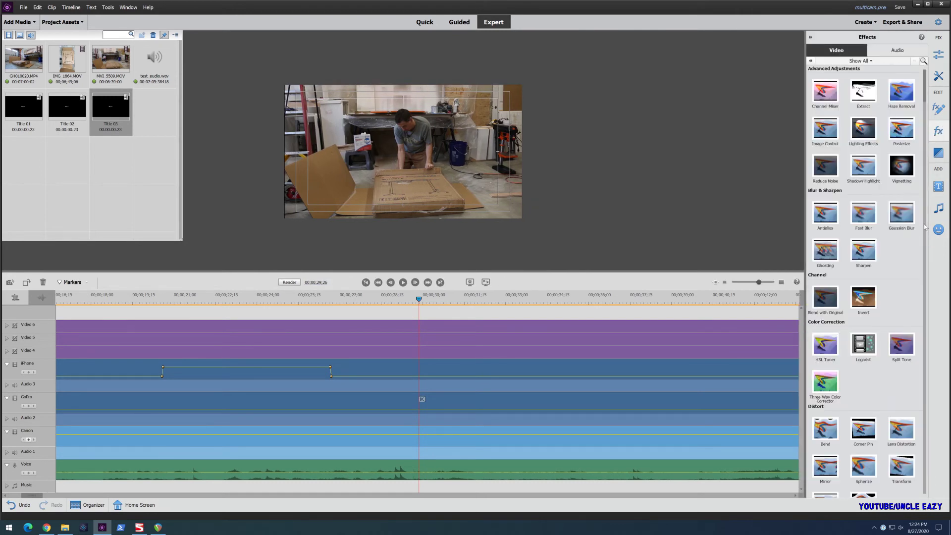
pyautogui.click(427, 373)
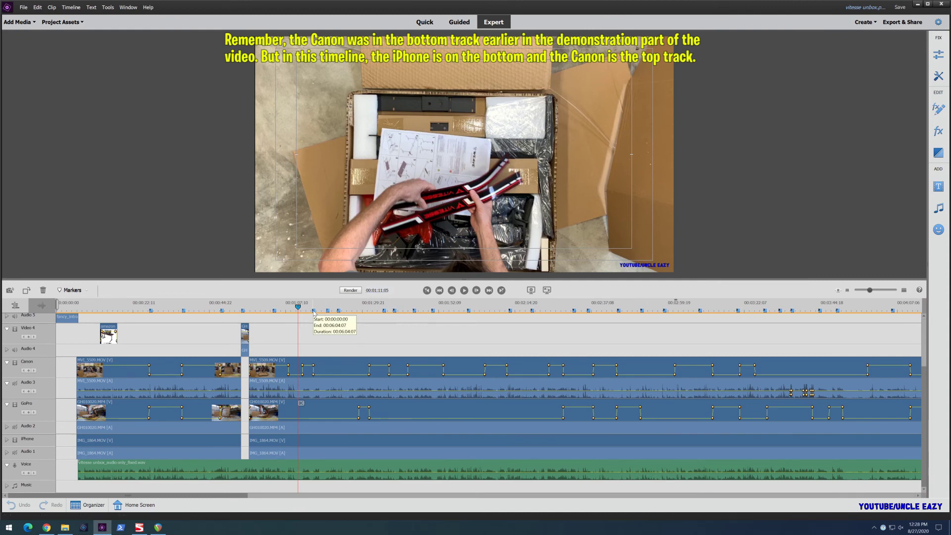
# - Play the finished unboxing edit around 1:27, then again from about 52 seconds
pyautogui.press('space')
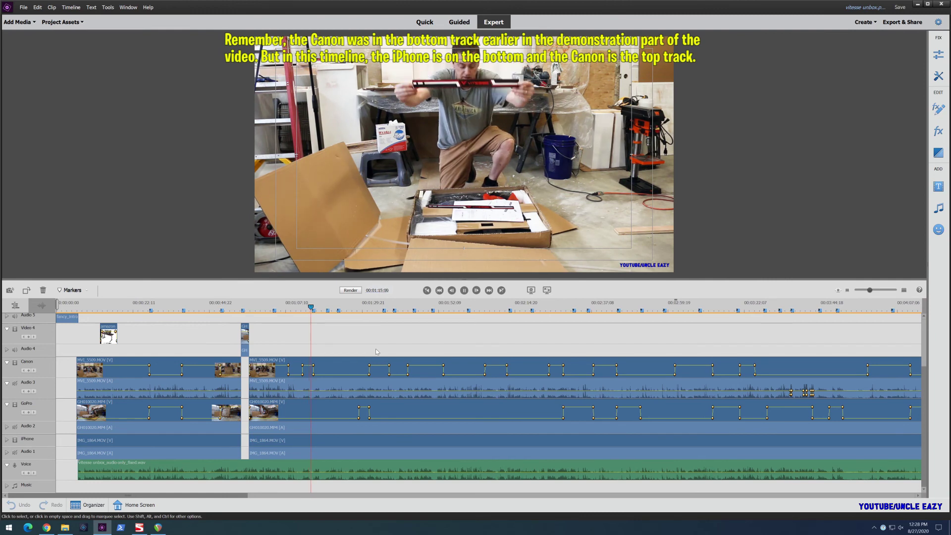
pyautogui.click(354, 308)
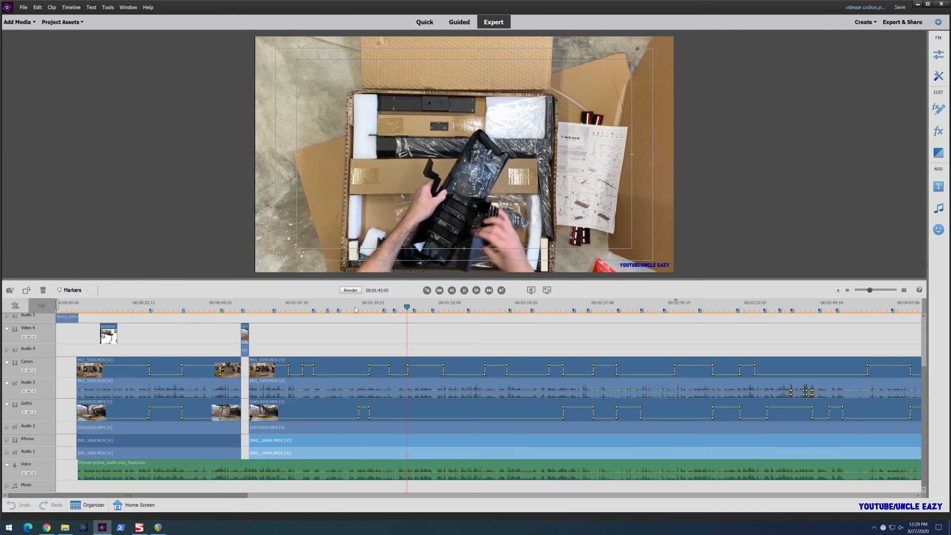
pyautogui.press('space')
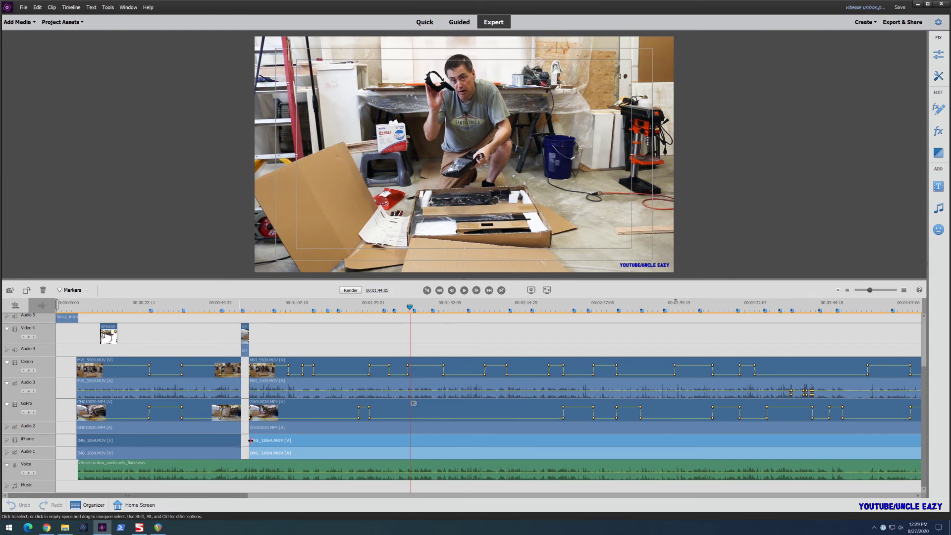
pyautogui.click(236, 310)
pyautogui.moveTo(237, 311); pyautogui.dragTo(240, 311)
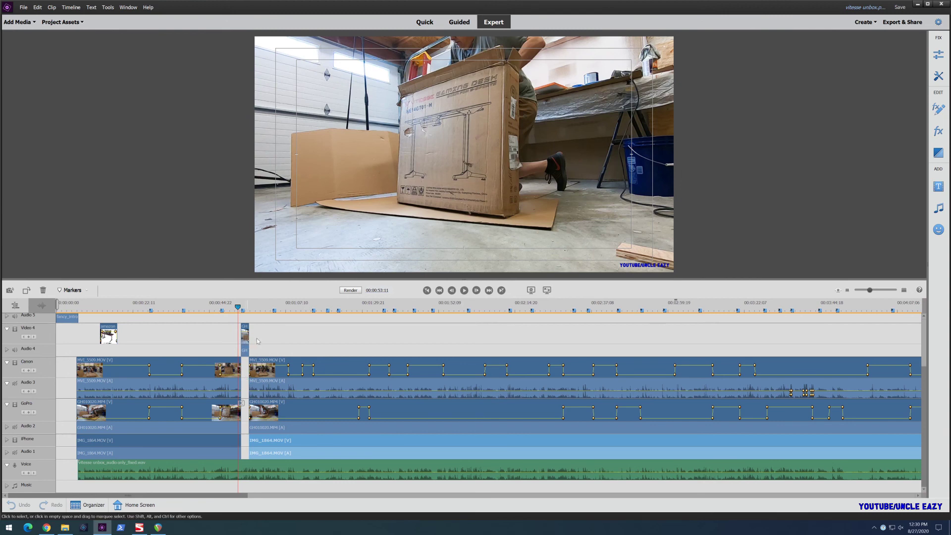
pyautogui.press('space')
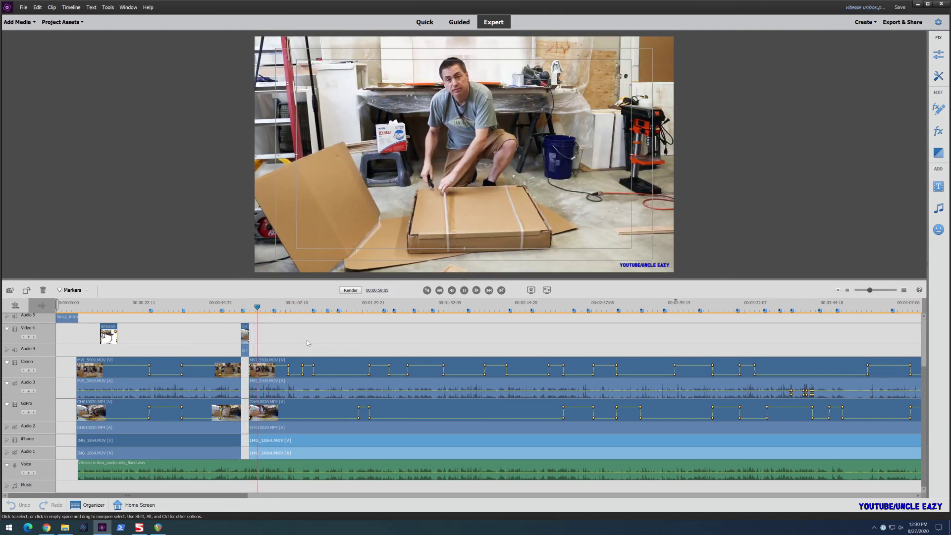
pyautogui.scroll(3, 194, 357)
pyautogui.press('space')
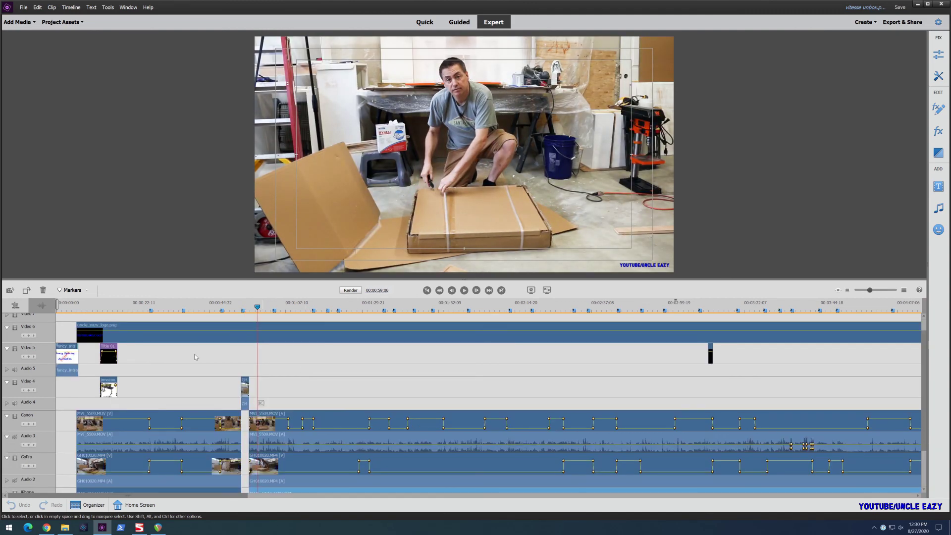
# - Scrub from the start through the opening title to the 'Link in the description below' overlay
pyautogui.click(63, 308)
pyautogui.moveTo(64, 308); pyautogui.dragTo(83, 308)
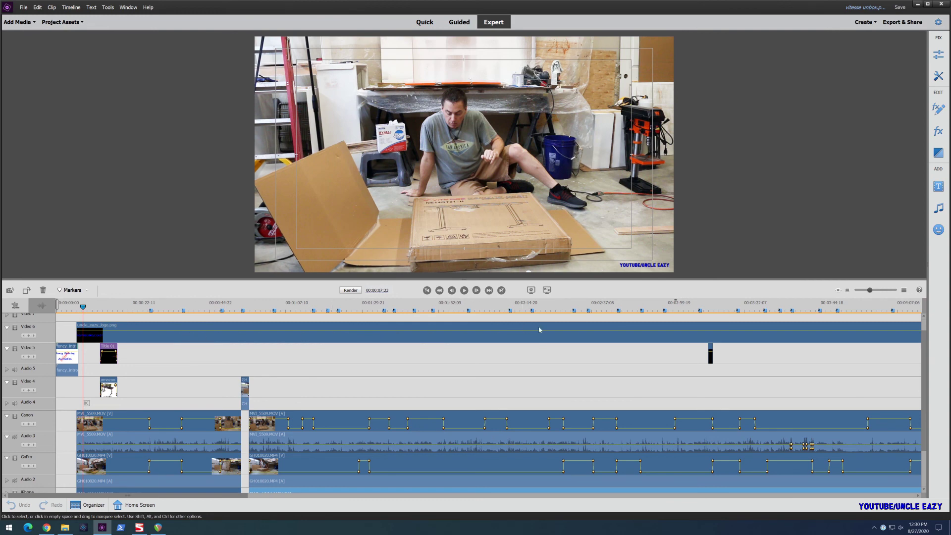
pyautogui.moveTo(89, 308); pyautogui.dragTo(109, 310)
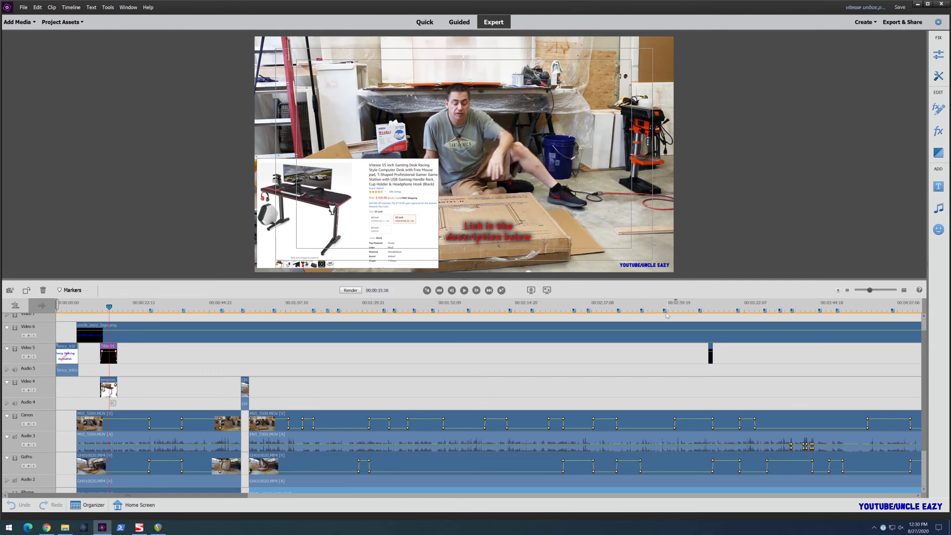
# - Jump to 00;03;12;16 to preview the hand-gesture graphic over the unpacking footage
pyautogui.click(707, 306)
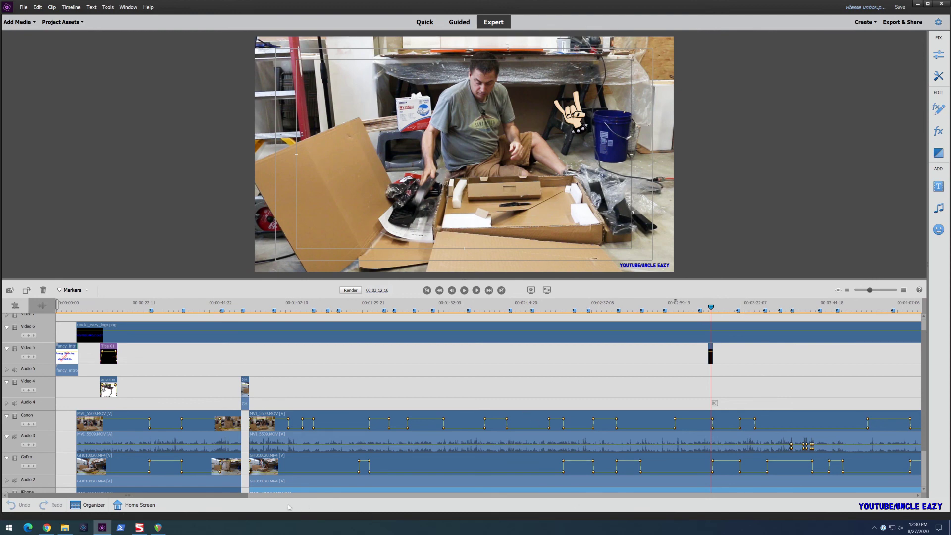
pyautogui.moveTo(241, 495); pyautogui.dragTo(218, 500)
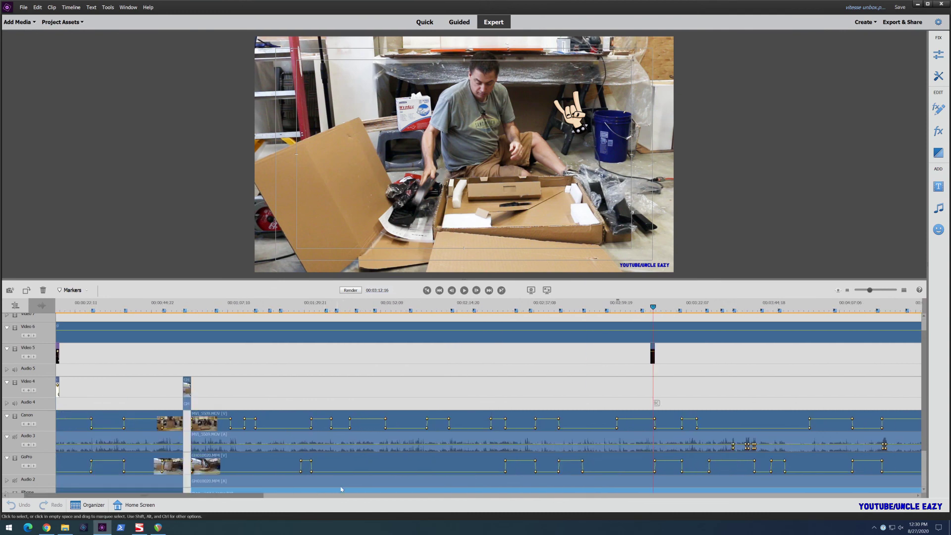
pyautogui.scroll(-3, 353, 423)
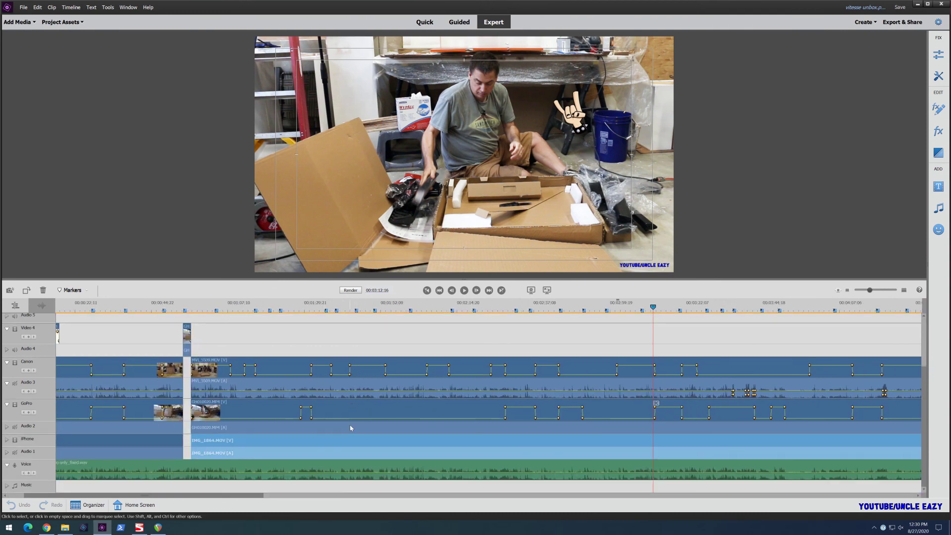